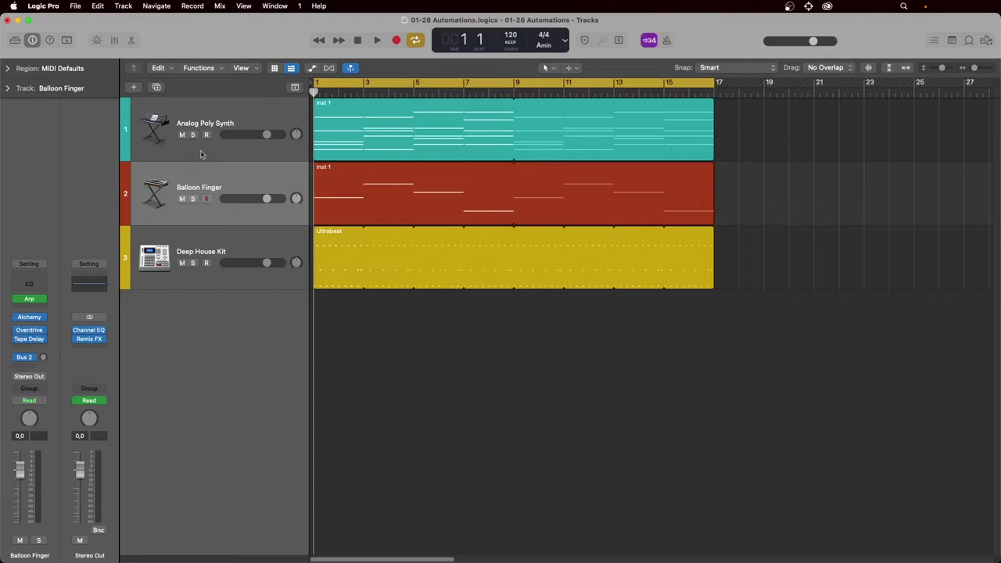
Show the Stereo Out output track in the track list.
click(124, 7)
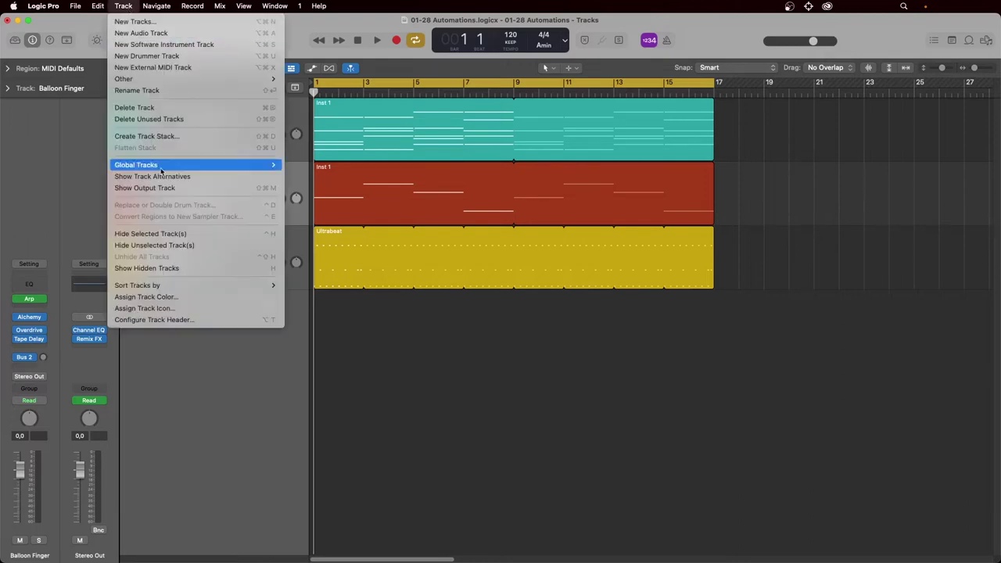
click(183, 189)
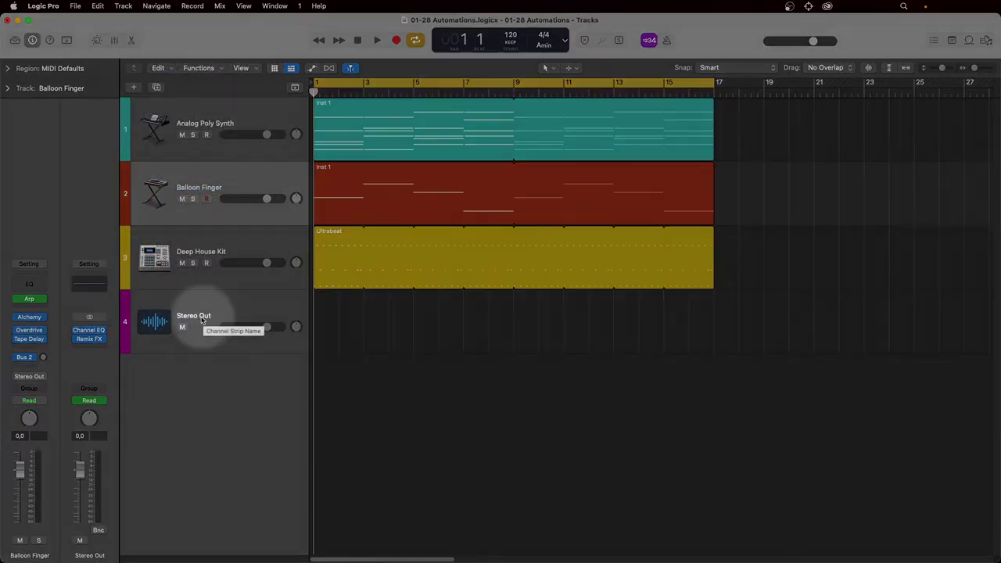
key(shift+super+m)
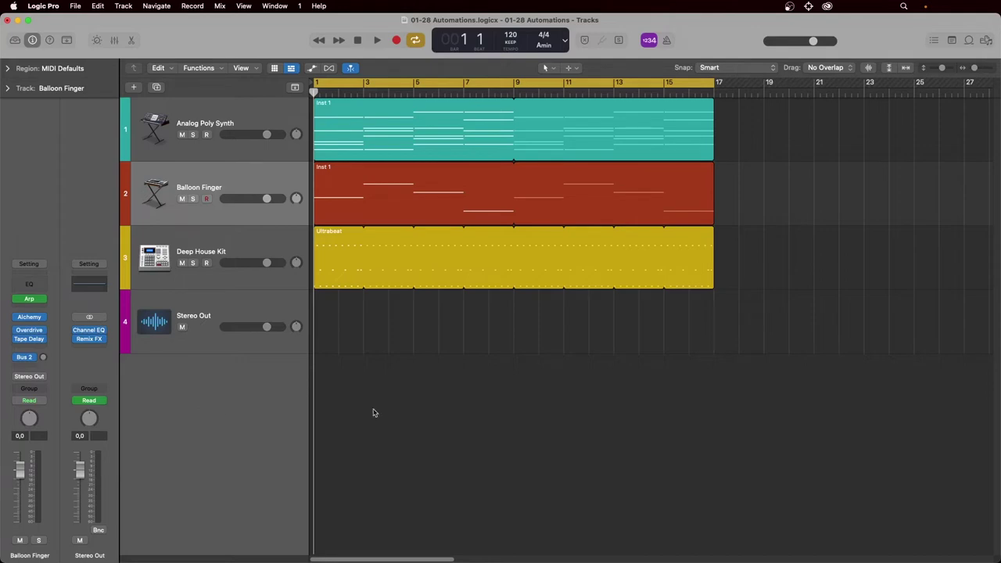
Show the automation lanes for all tracks.
click(220, 5)
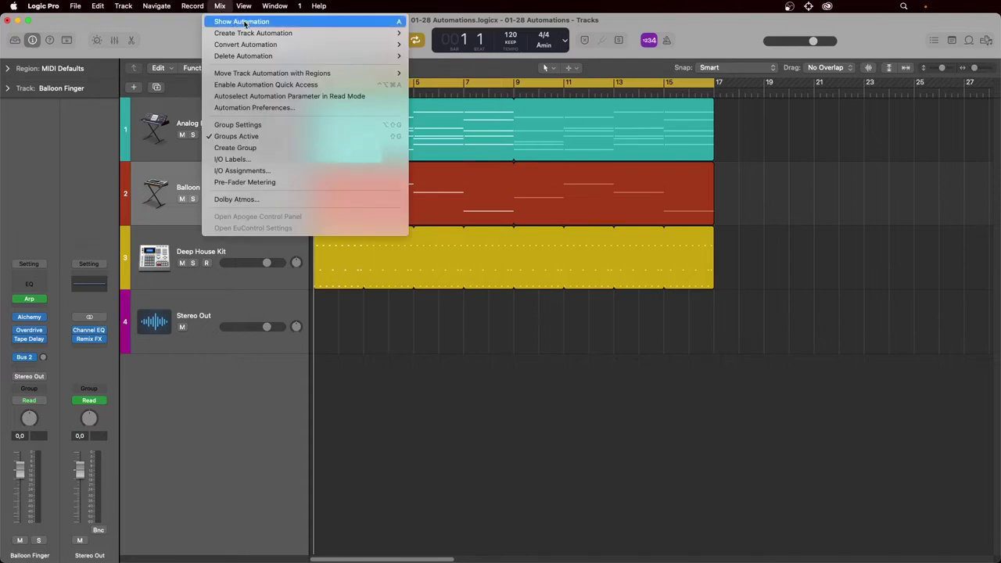
click(244, 22)
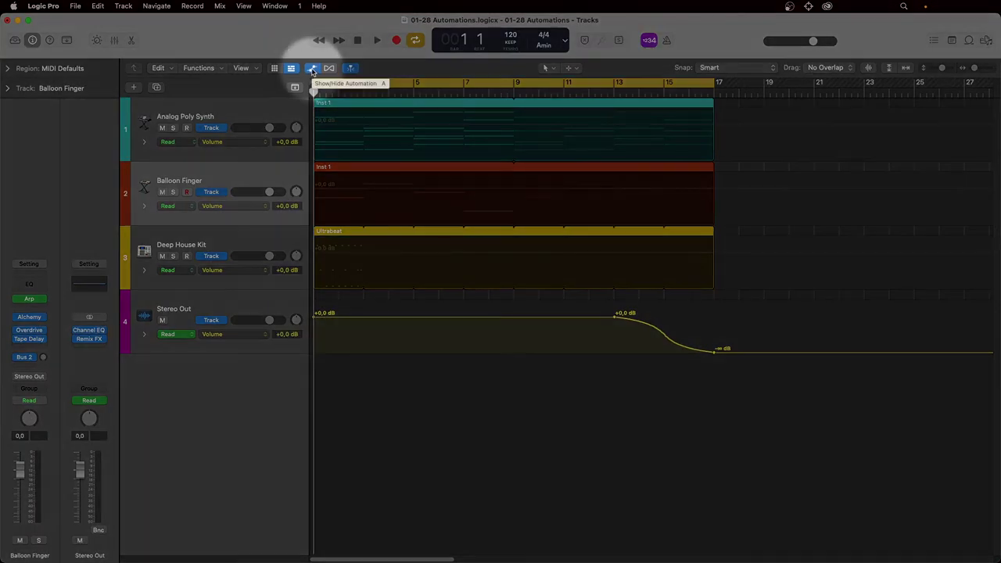
click(312, 70)
click(313, 70)
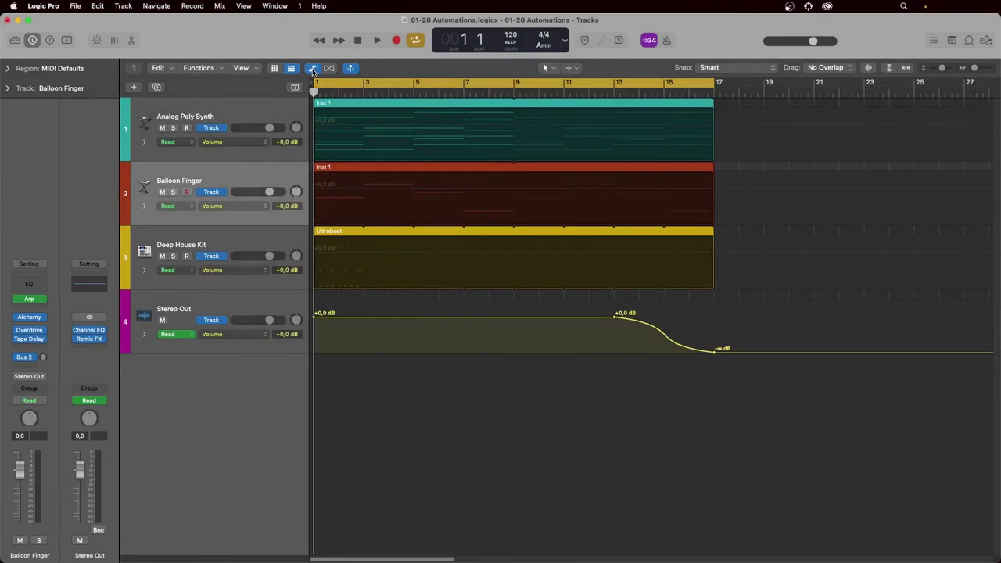
key(a)
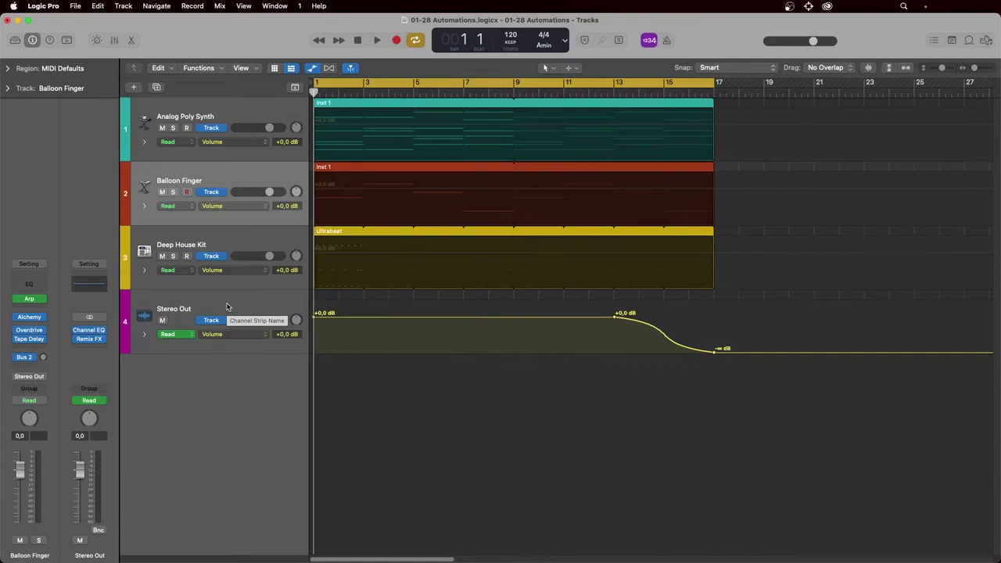
View the Note Velocity automation of the Analog Poly Synth region in the Piano Roll, and close the editor again.
click(266, 117)
key(e)
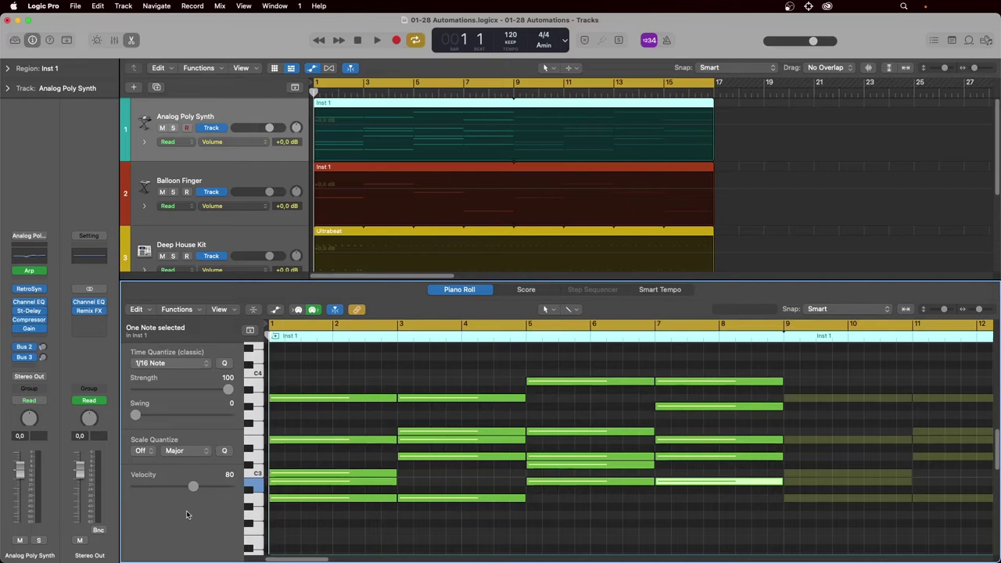
key(a)
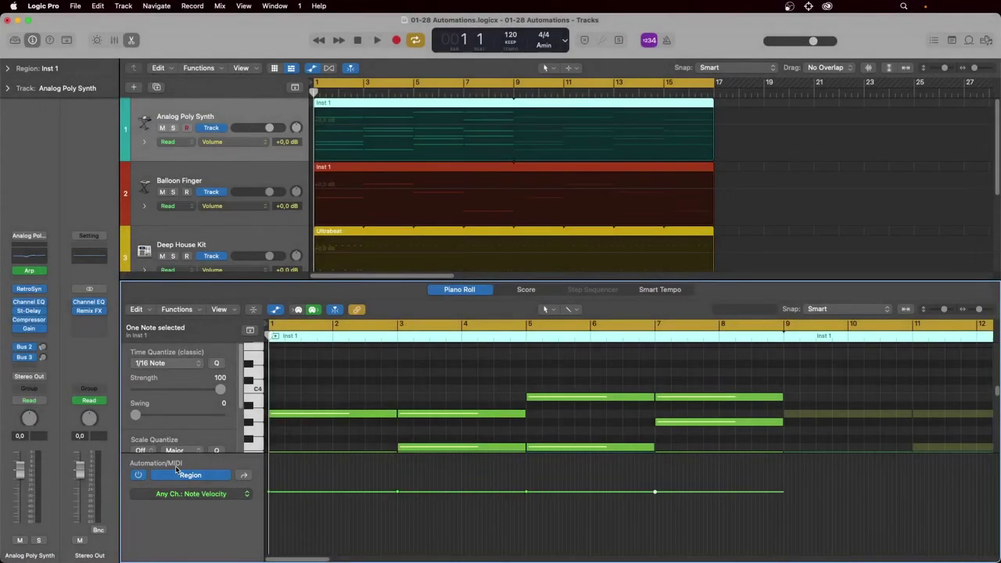
key(p)
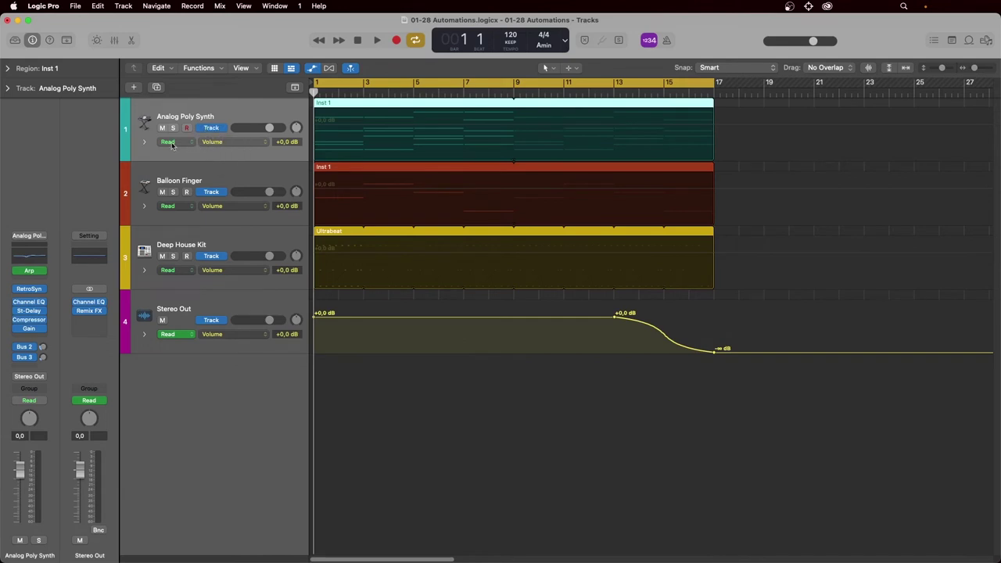
Compare region-based and track-based automation on the Analog Poly Synth track, ending on track-based.
key(a)
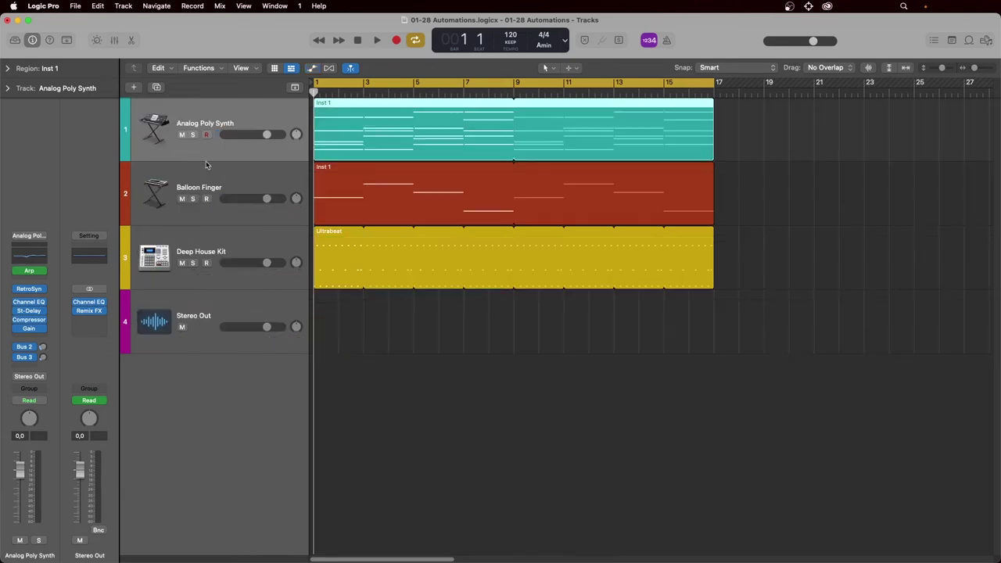
key(a)
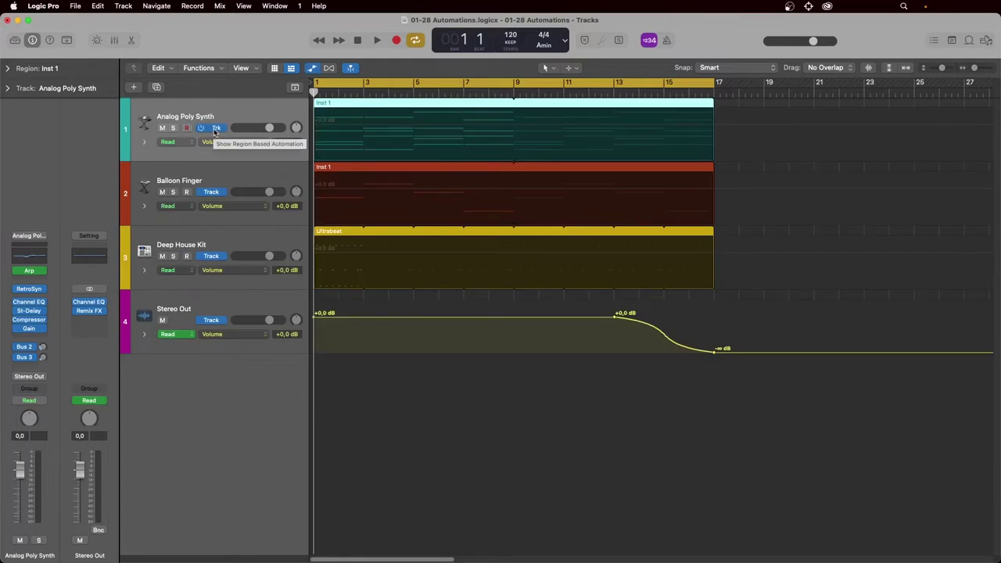
click(217, 130)
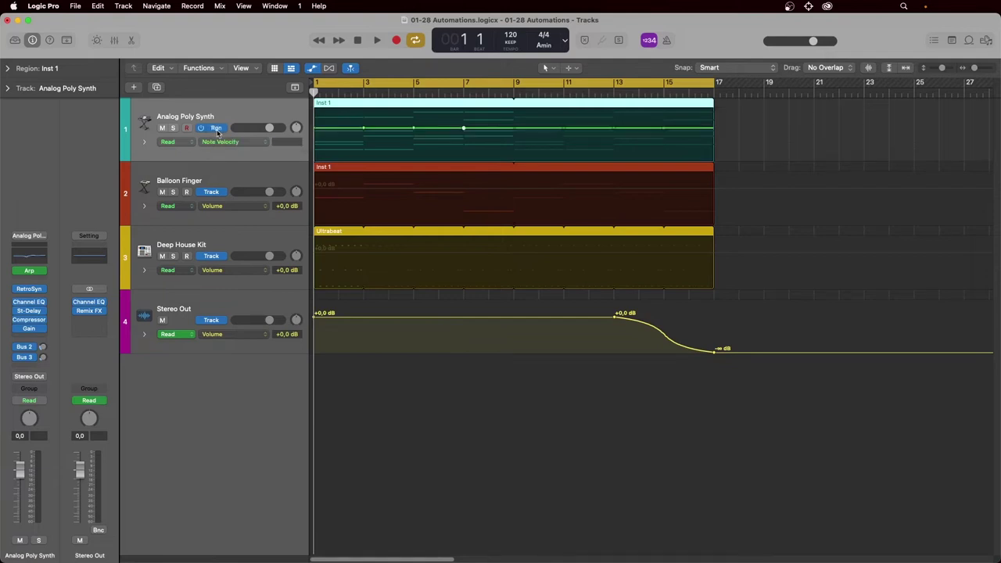
click(217, 130)
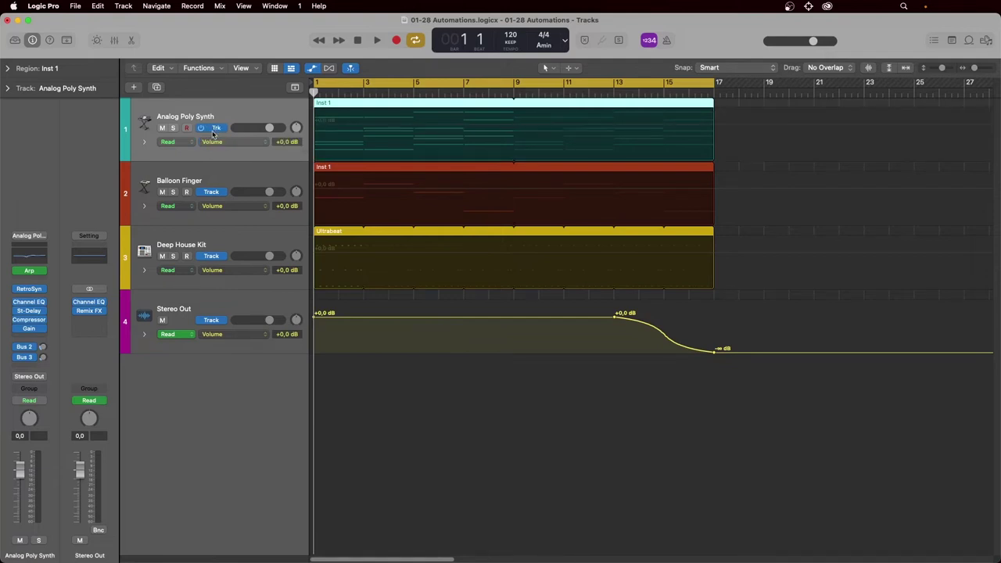
Examine the available automation modes and automation parameters of the Analog Poly Synth track, keeping Read and Volume.
click(167, 142)
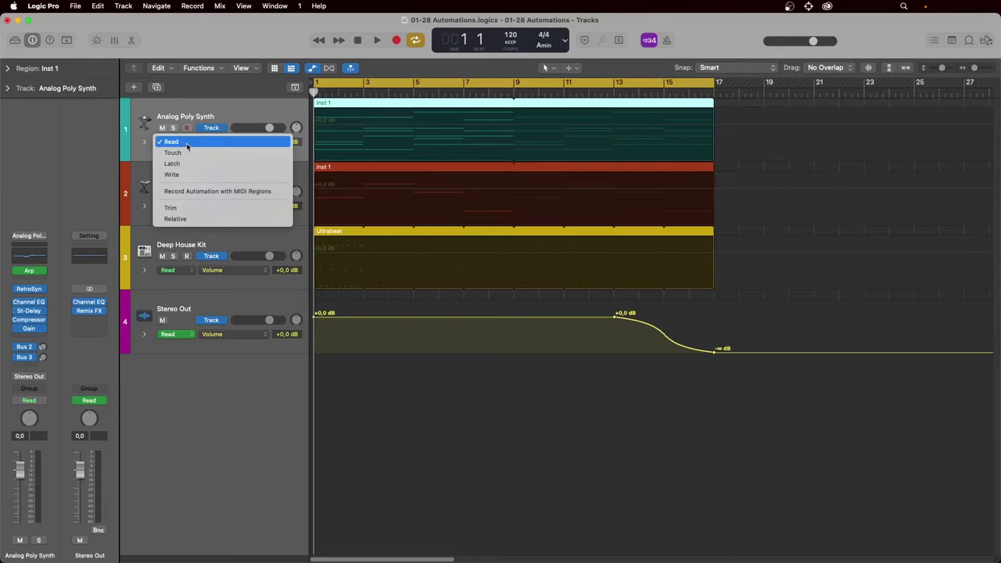
click(248, 117)
click(245, 143)
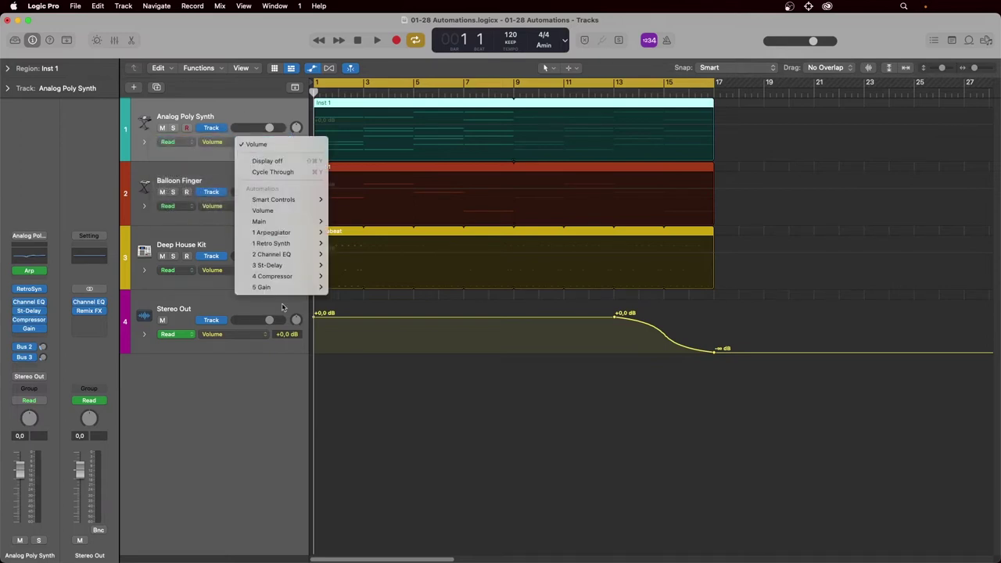
click(250, 115)
click(248, 144)
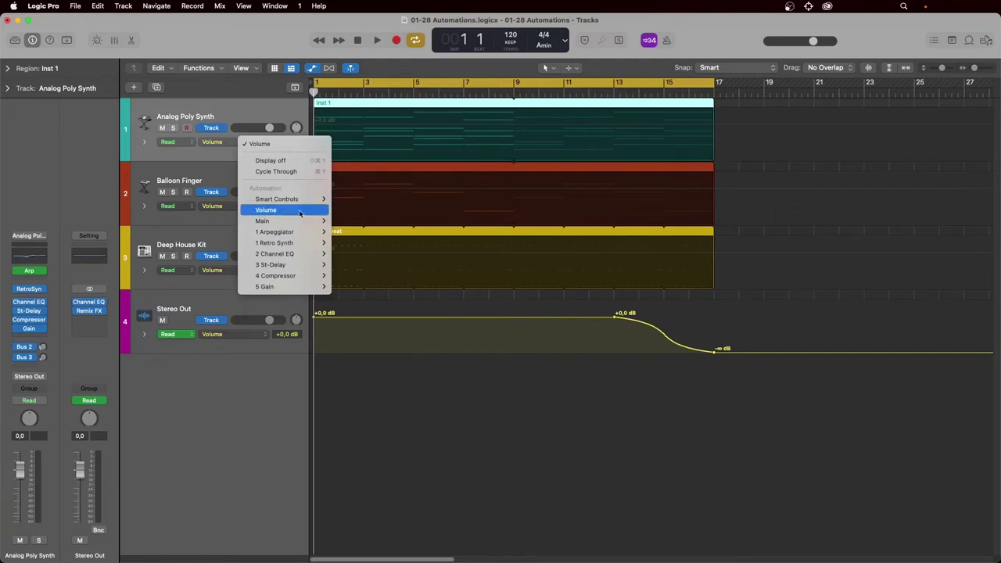
mouse_move(289, 222)
mouse_move(386, 224)
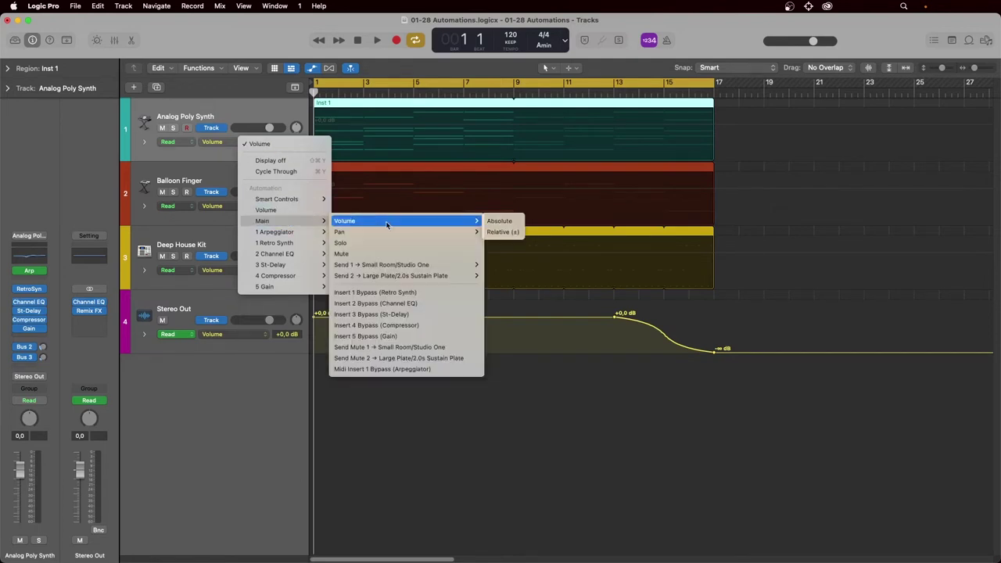
mouse_move(300, 264)
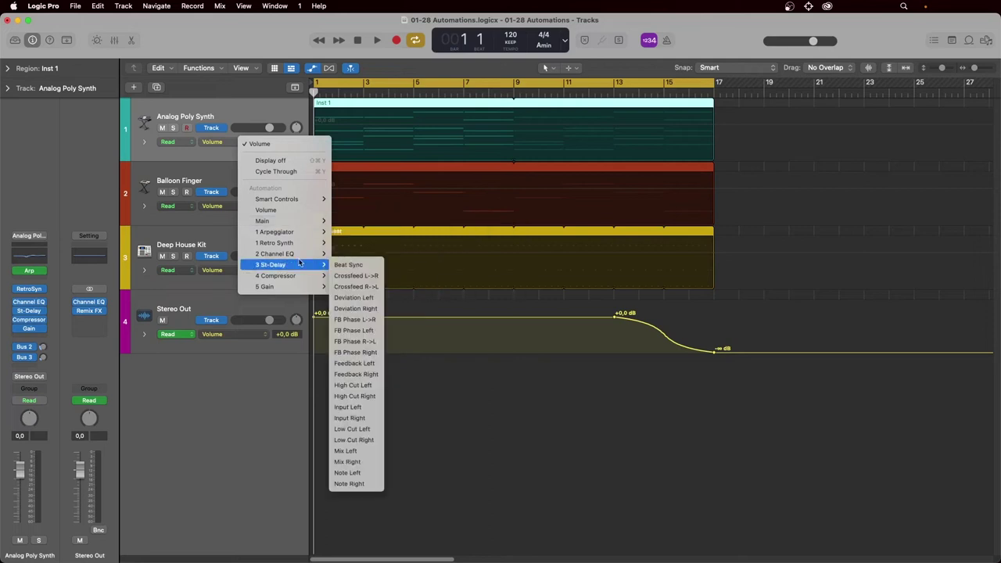
click(262, 144)
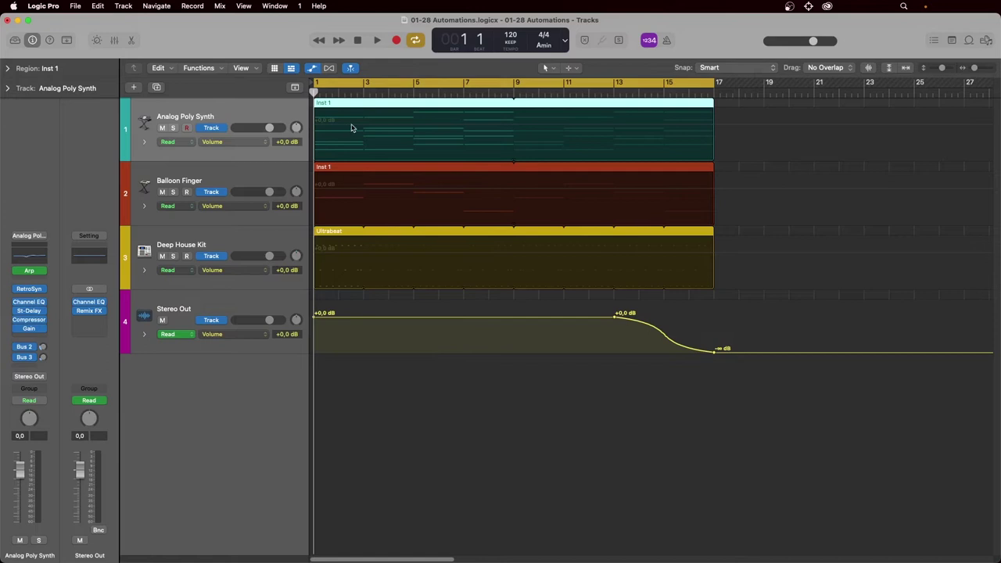
Add volume automation points between about bars 3 and 8 on the Analog Poly Synth track, lowering the middle one to about -13.1 dB.
click(426, 127)
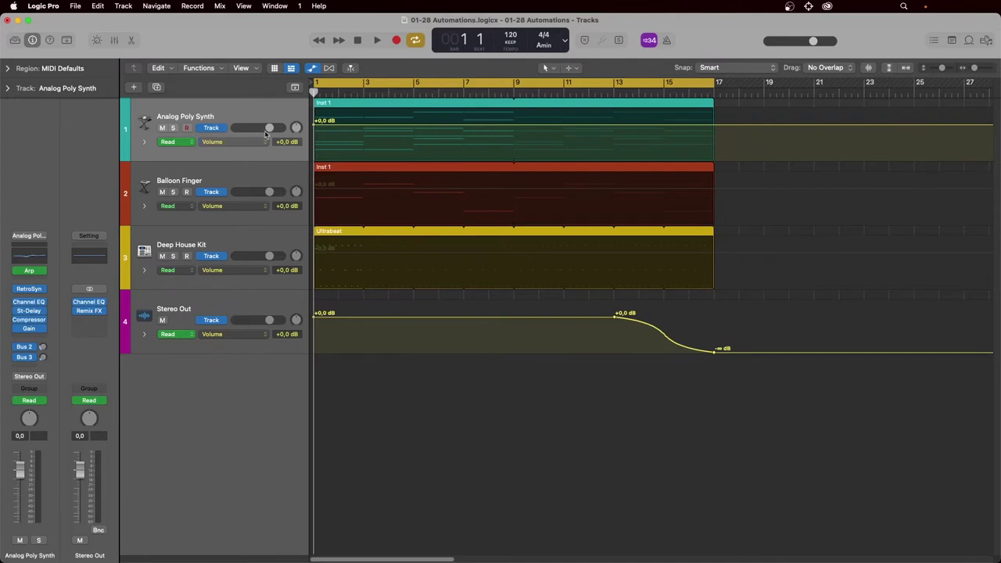
mouse_move(269, 128)
mouse_down()
mouse_move(252, 128)
mouse_move(270, 127)
mouse_up()
click(371, 125)
click(428, 126)
click(491, 126)
mouse_move(428, 125)
mouse_down()
mouse_move(462, 125)
mouse_move(437, 125)
mouse_move(436, 143)
mouse_up()
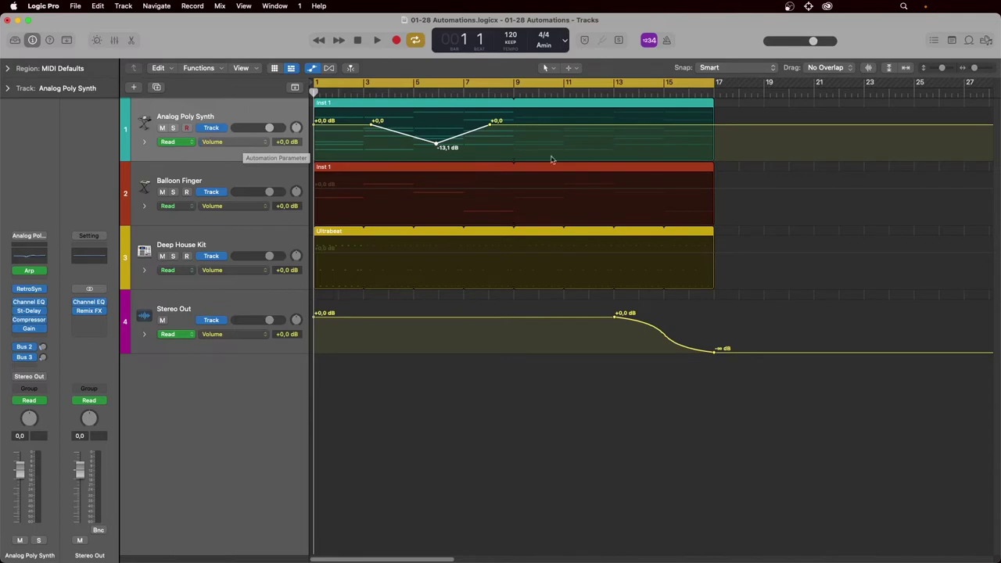
Delete the added volume automation points on the Analog Poly Synth track, leaving only the starting point at bar 1.
double_click(438, 146)
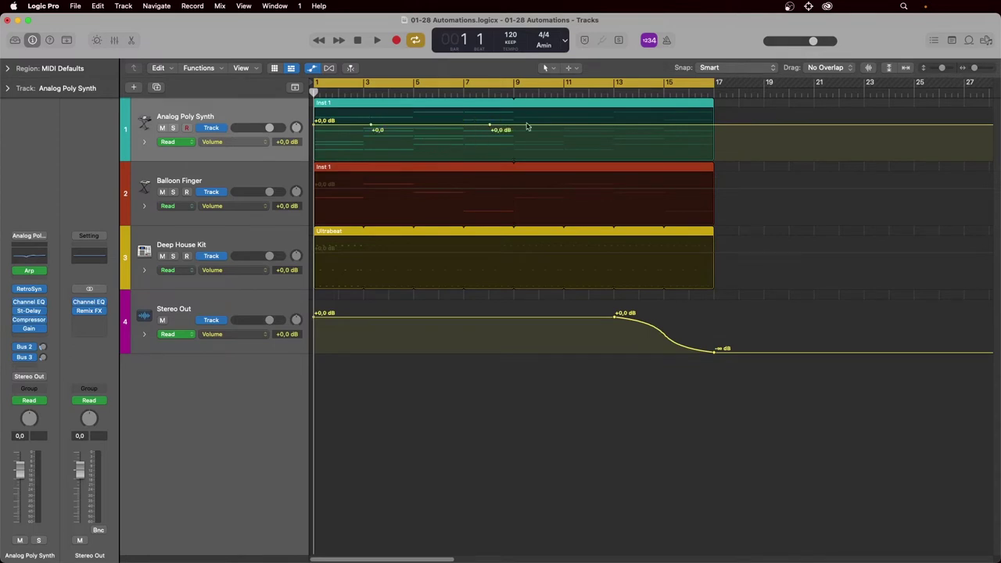
drag(531, 119, 360, 119)
key(Delete)
key(ctrl+z)
drag(489, 125, 607, 97)
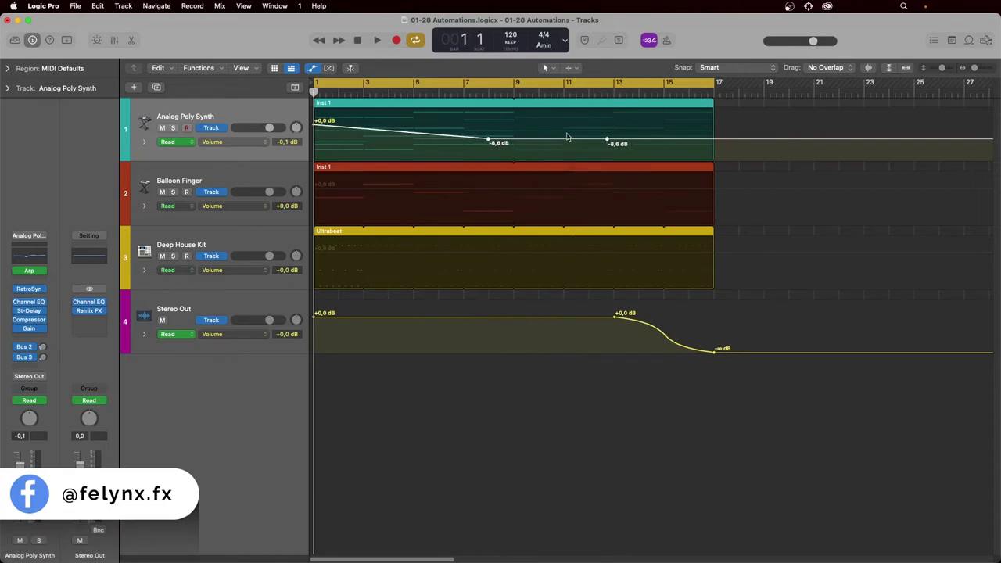
key(Delete)
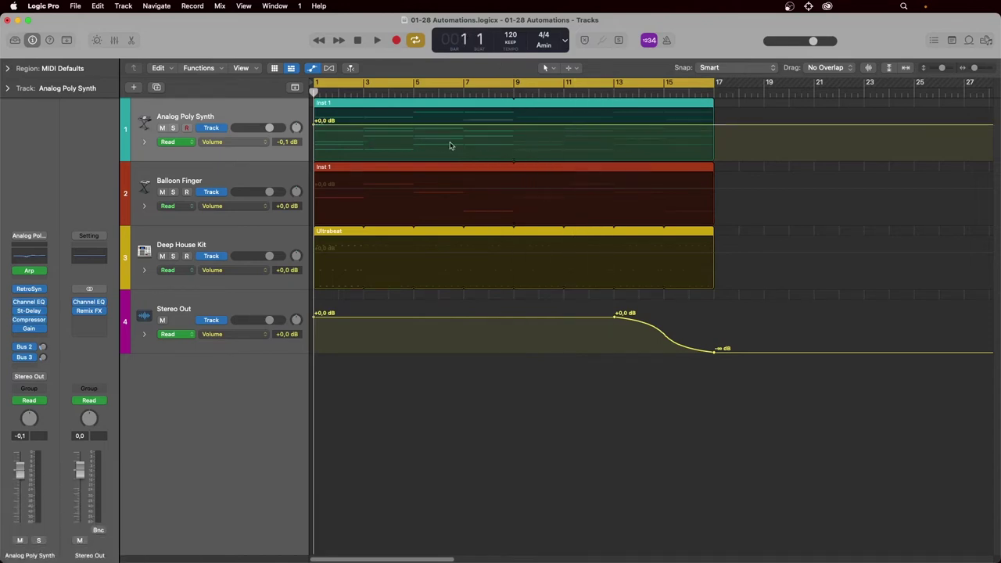
Record Analog Poly Synth volume automation in Write mode over about eight bars, dipping to about -7.8 dB and rising to about +3.4 dB.
click(177, 144)
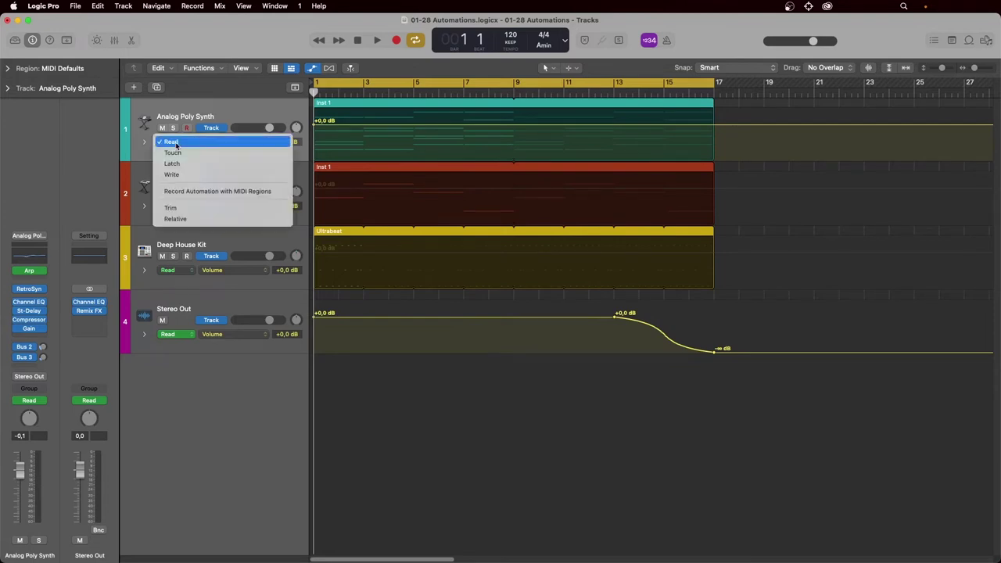
click(196, 175)
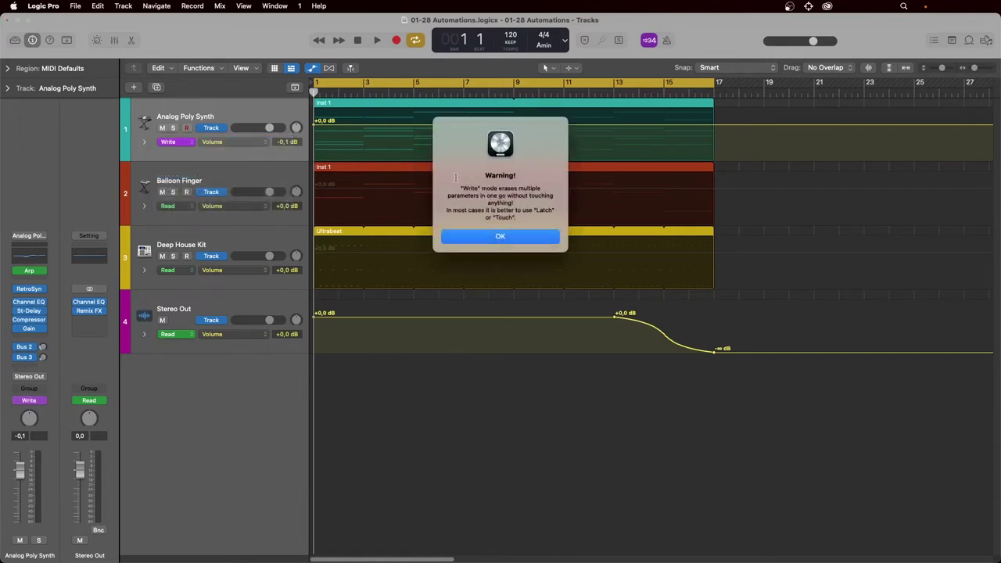
click(505, 237)
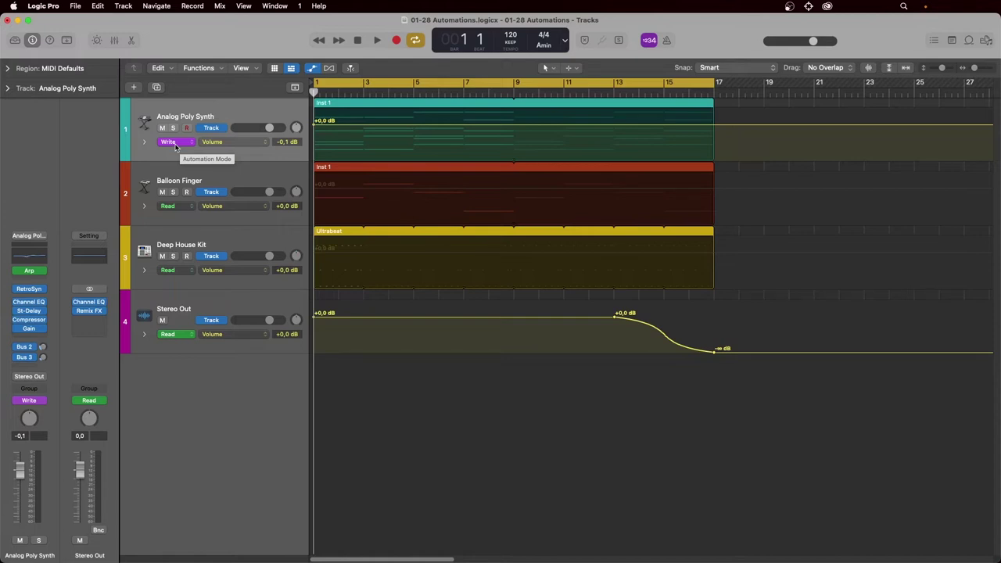
key(space)
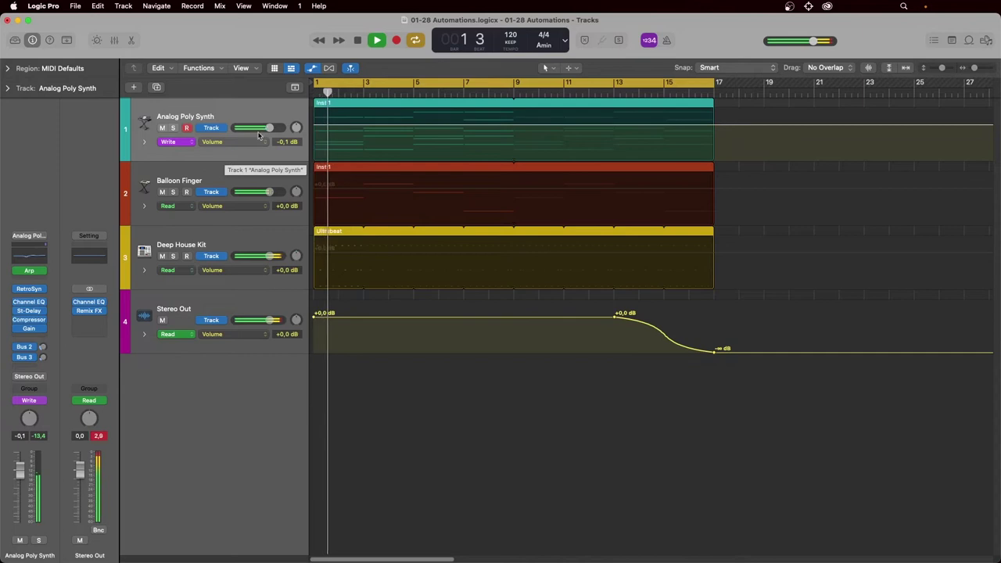
mouse_move(268, 129)
mouse_down()
mouse_move(256, 128)
mouse_move(270, 130)
mouse_up()
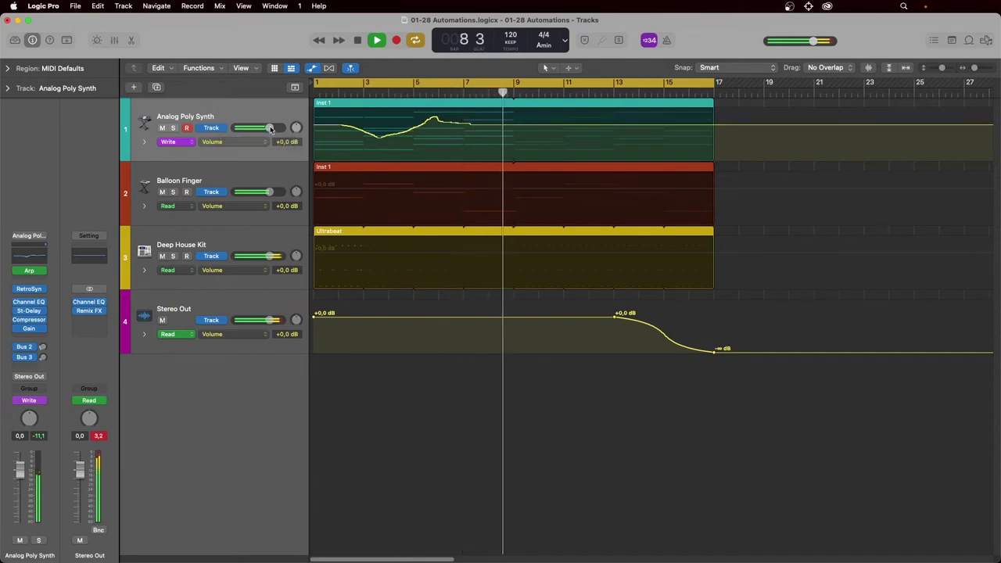
key(space)
Set the Analog Poly Synth track's automation mode to Read and play the recorded volume automation from the start.
click(176, 141)
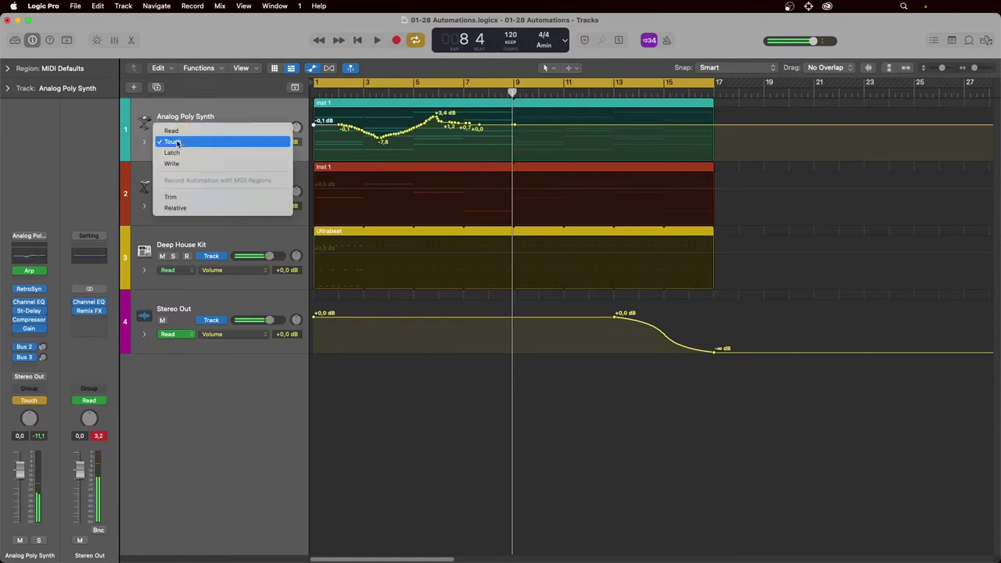
click(181, 131)
key(Return)
key(space)
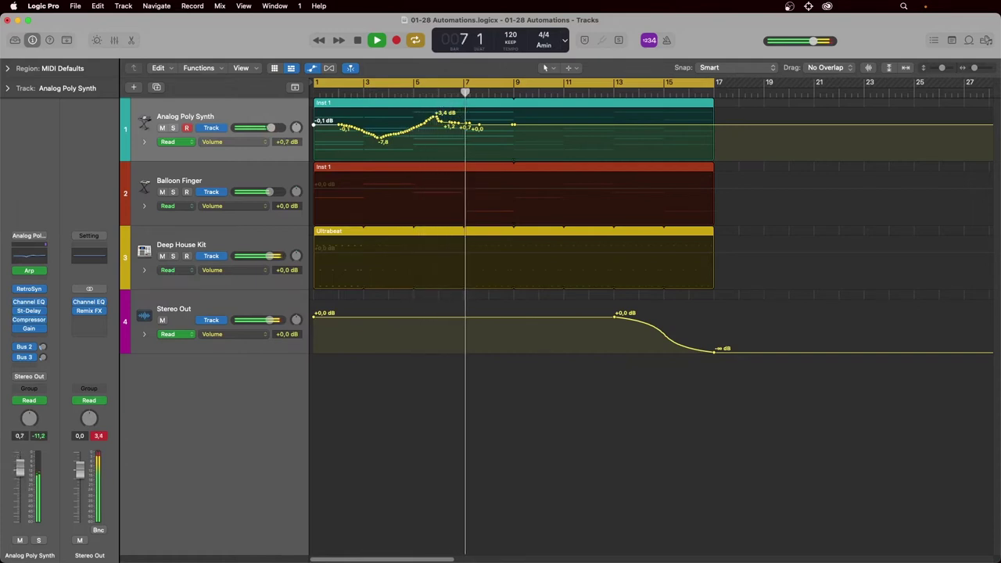
key(space)
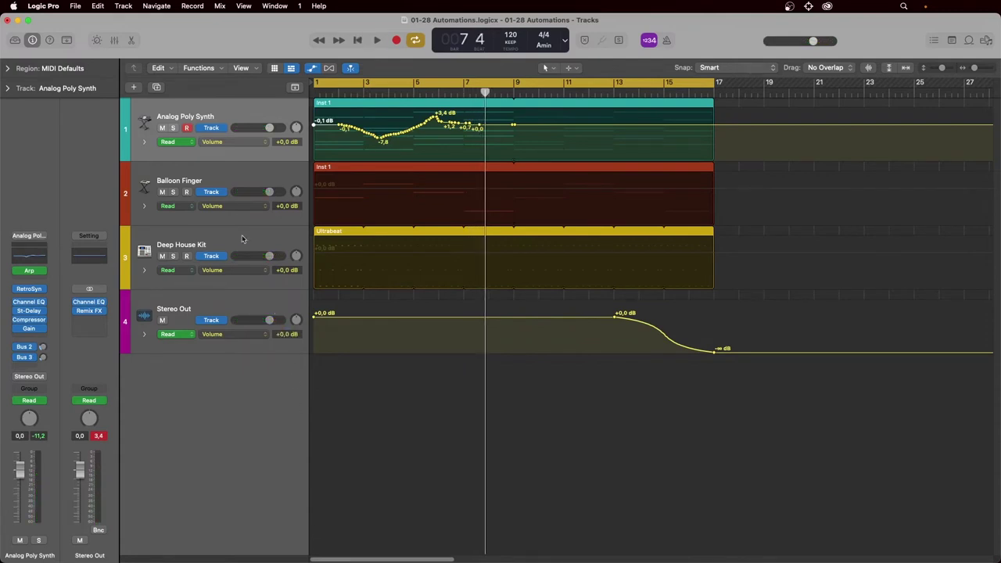
Record Analog Poly Synth volume changes in Touch mode from the start, rising to about +2.3 dB and dipping to about -2.1 dB between bars 4 and 7.
click(172, 143)
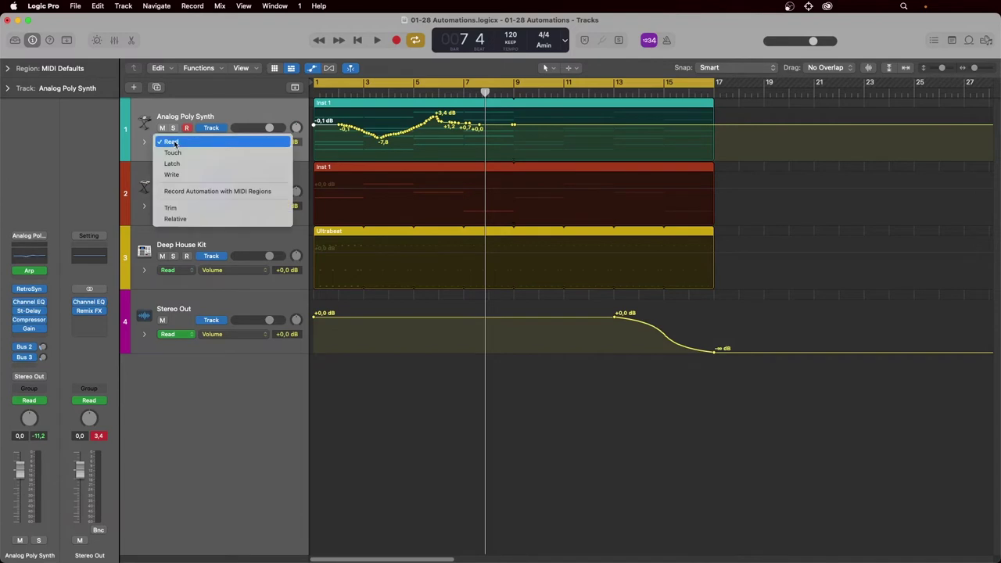
click(176, 153)
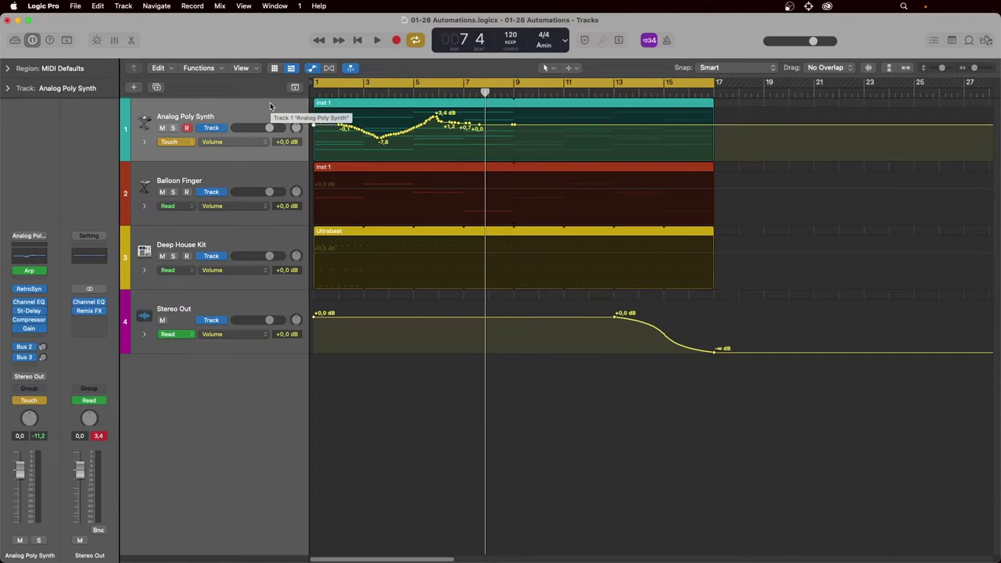
key(Return)
key(space)
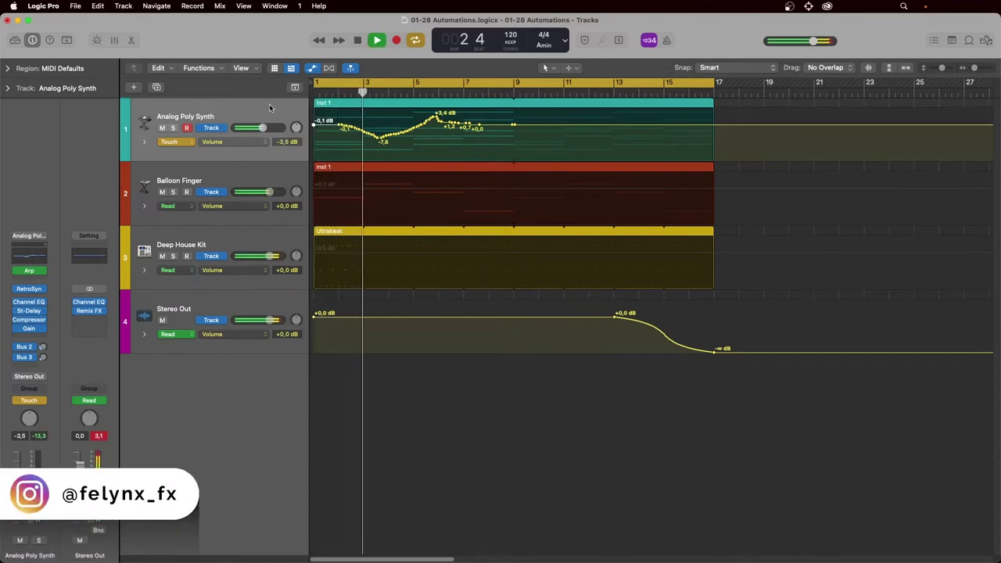
drag(256, 128, 268, 127)
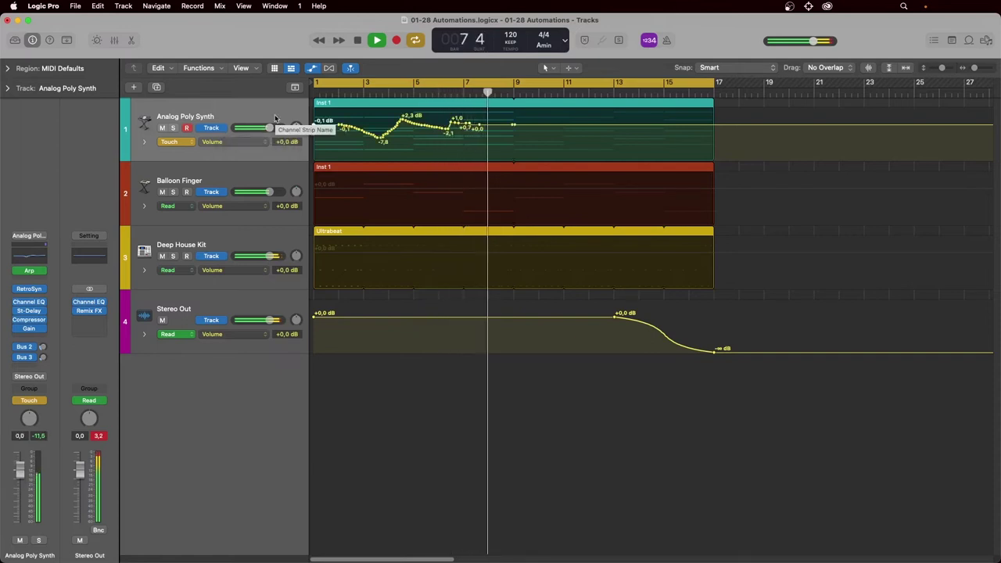
key(space)
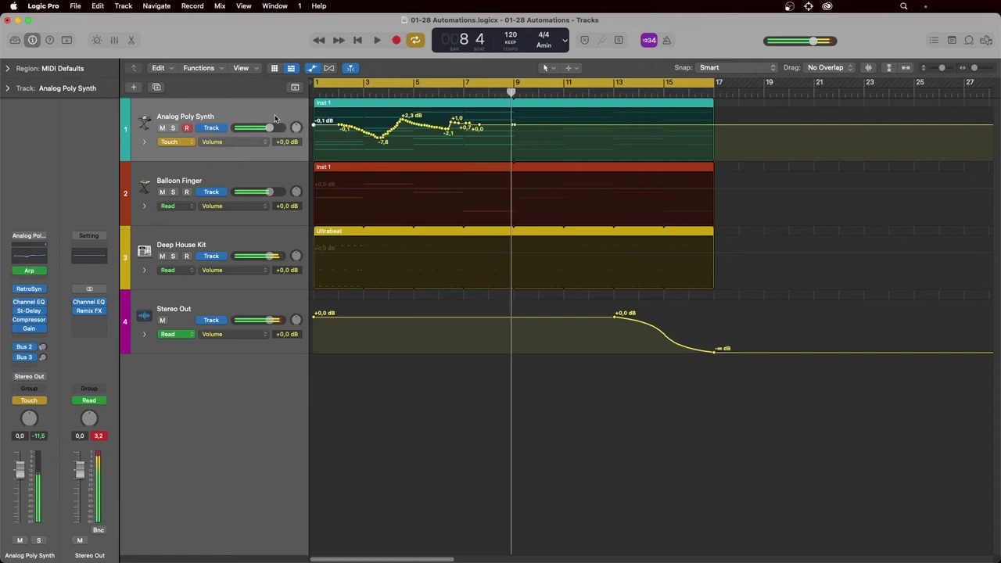
Record Analog Poly Synth volume in Latch mode, dropping to about -4.2 dB near bar 2 and returning to 0.0 dB by about bar 5.
click(176, 145)
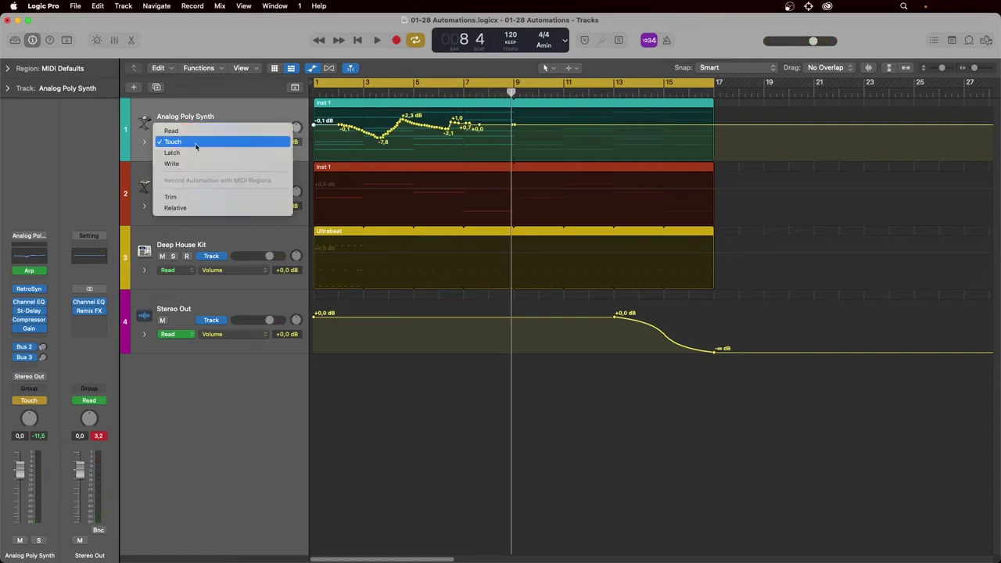
click(172, 153)
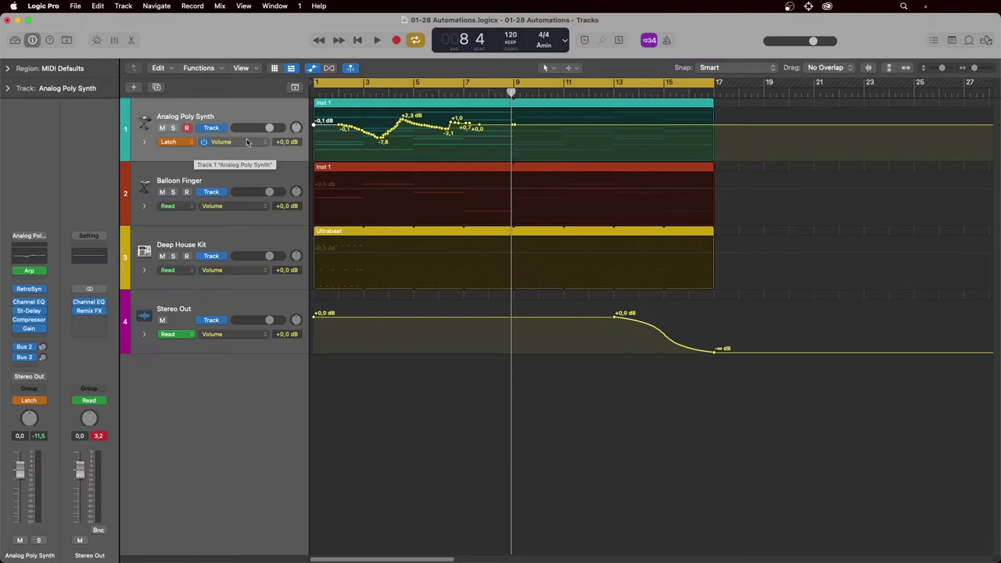
key(space)
drag(269, 128, 246, 130)
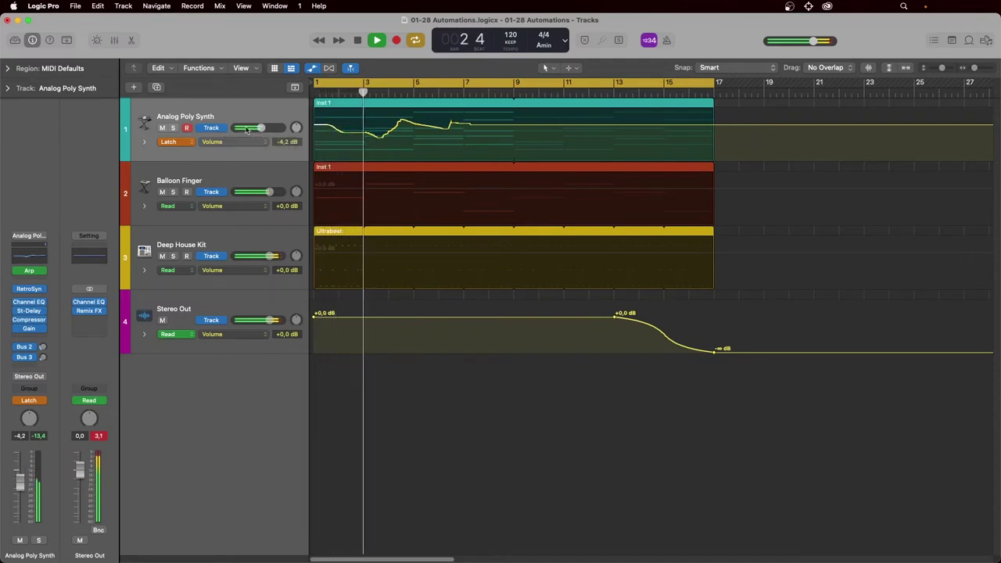
drag(258, 129, 269, 128)
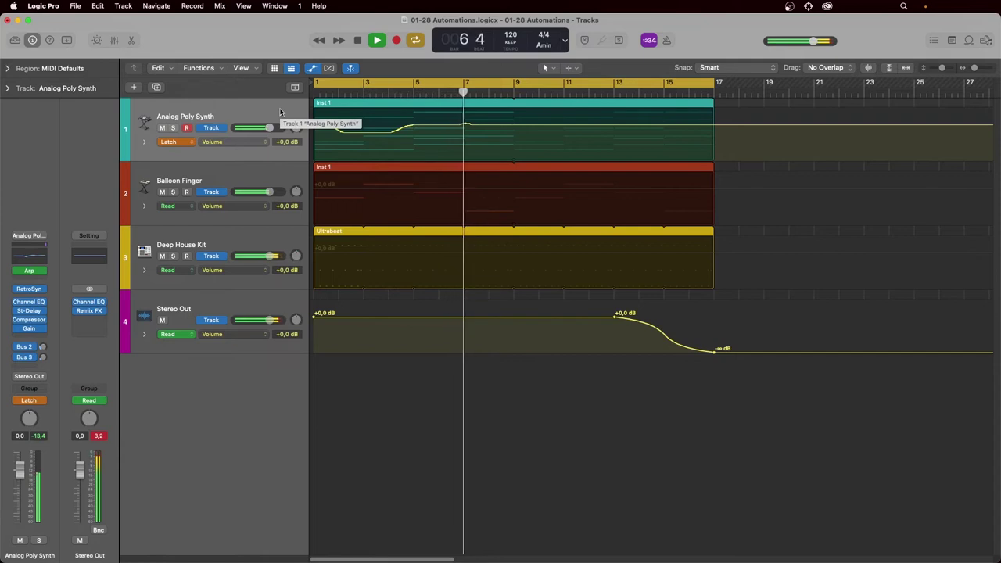
key(space)
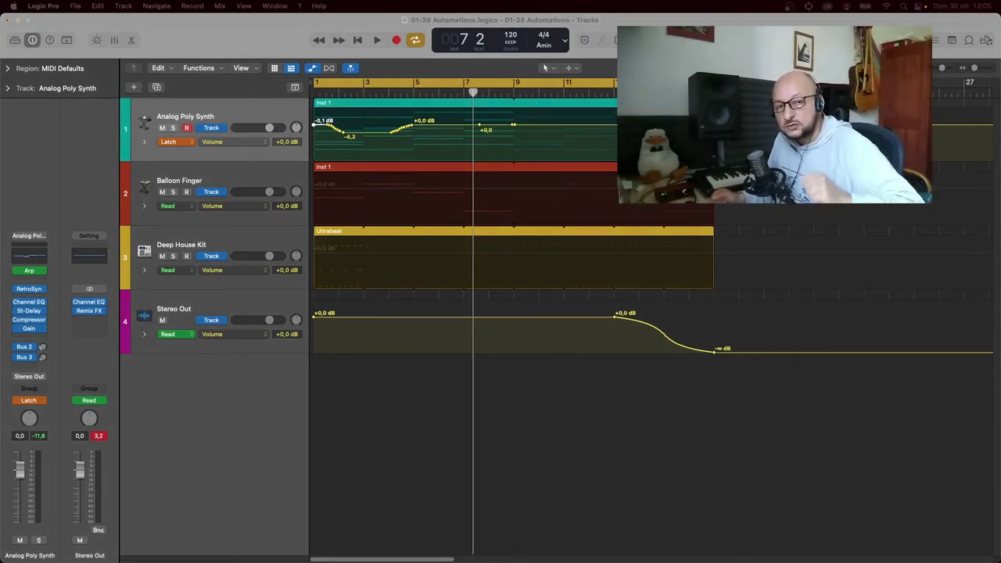
With the Automation Select Tool, lower the Analog Poly Synth volume points around bars 7 to 9 to about -5.6 dB and delete the rising group before them.
click(552, 68)
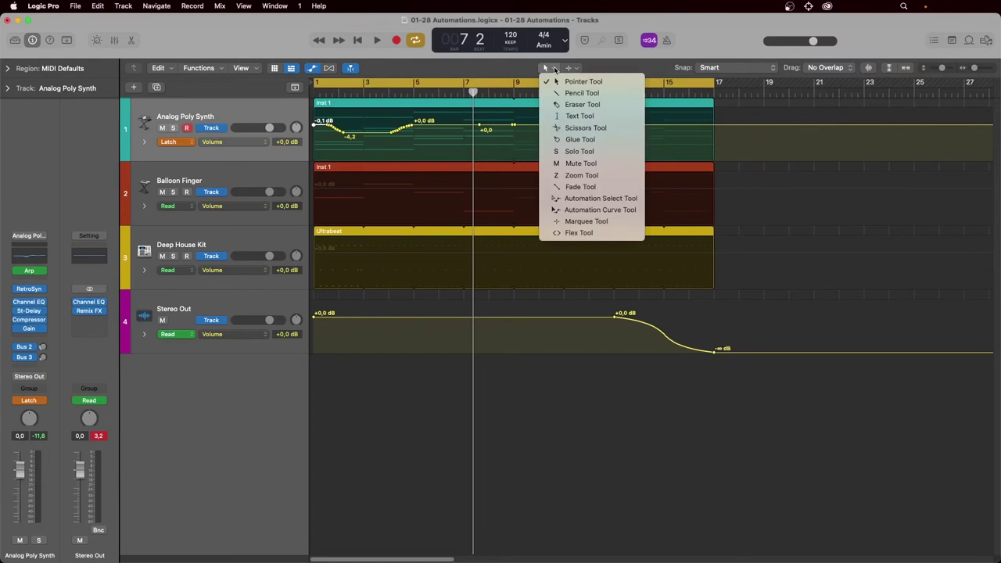
click(623, 201)
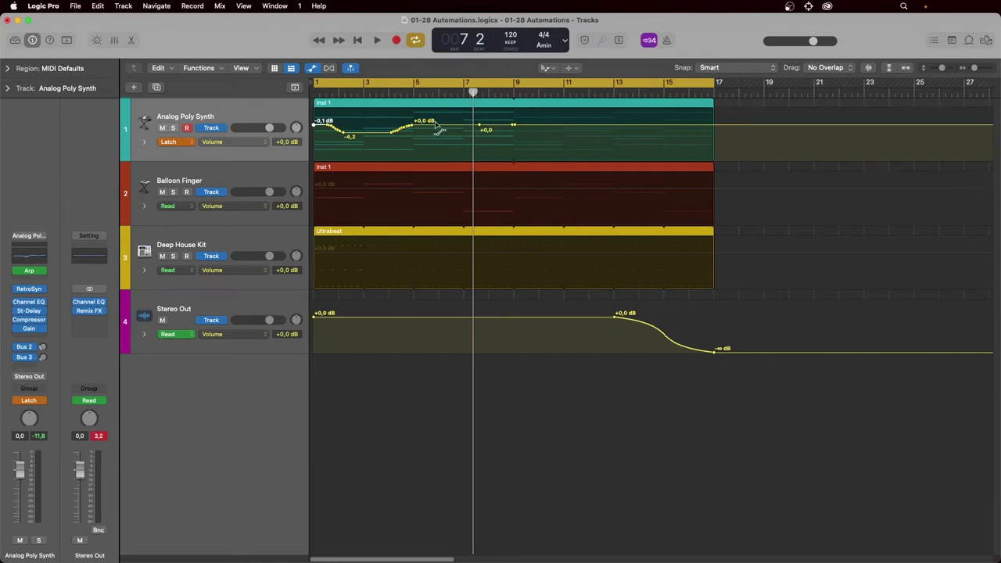
drag(449, 121, 388, 151)
drag(466, 122, 550, 154)
drag(515, 126, 514, 136)
drag(432, 115, 418, 133)
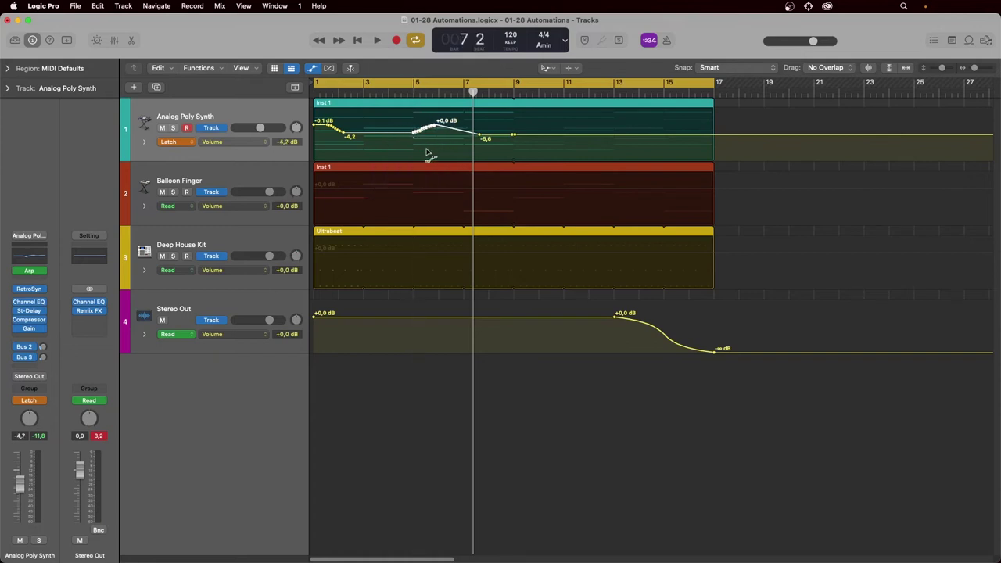
key(Delete)
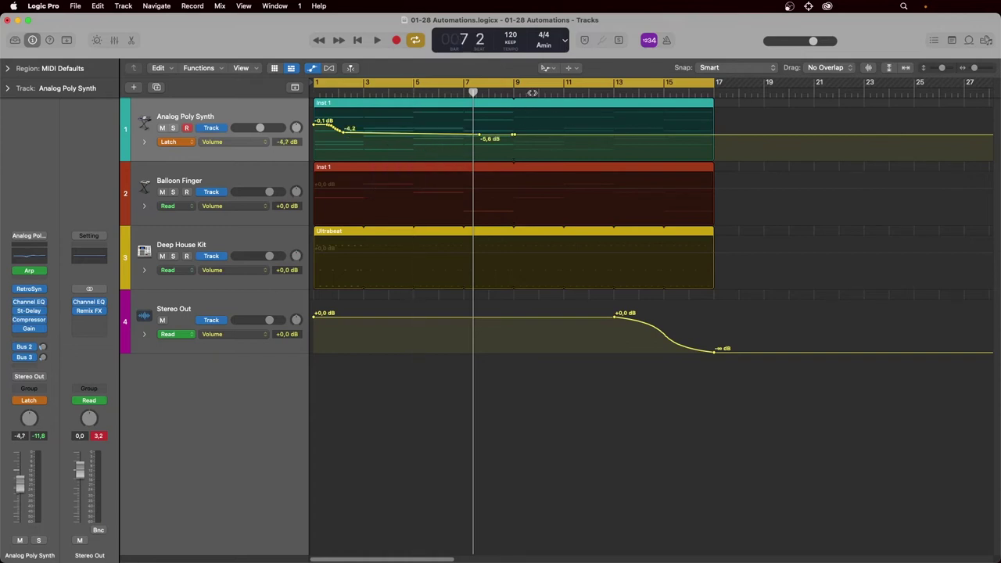
With the Pointer Tool, add Analog Poly Synth volume points near bars 11 and 13 and lower the second one to -∞ dB.
click(548, 68)
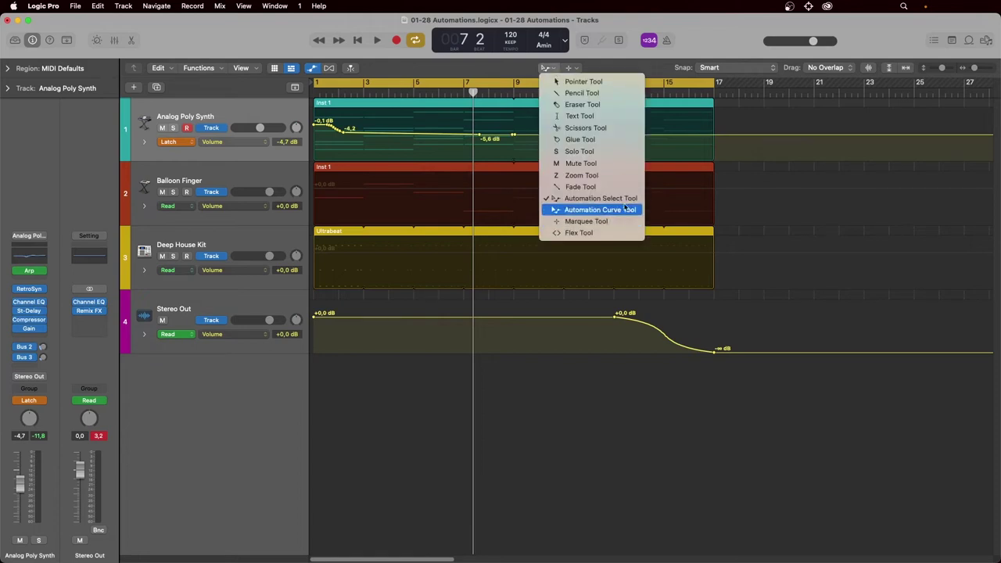
click(618, 82)
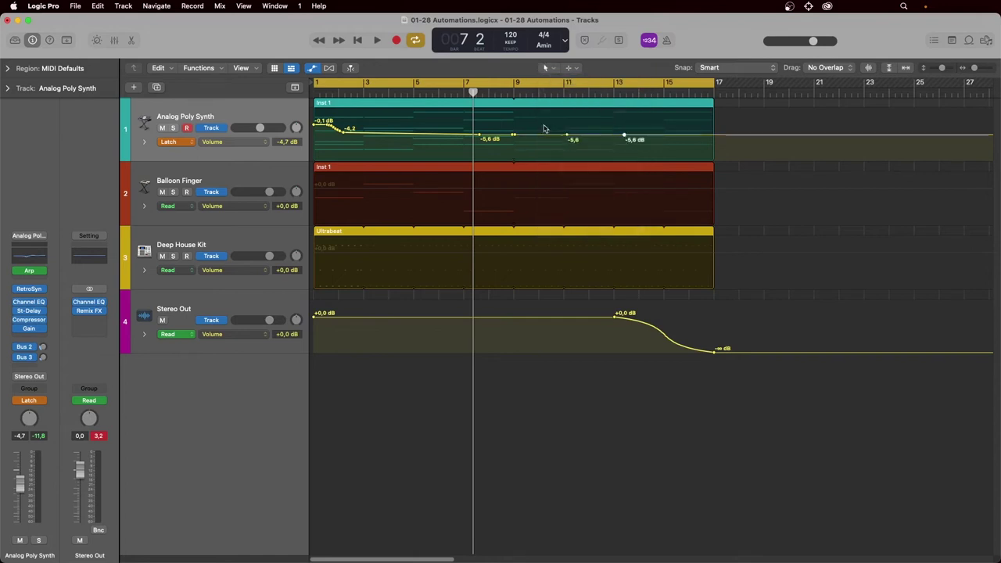
click(550, 68)
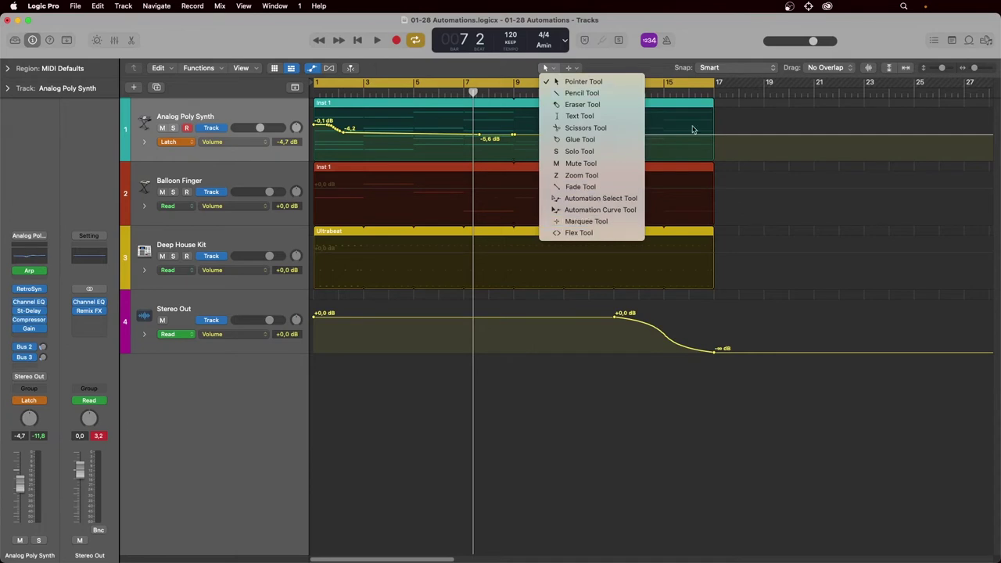
click(718, 43)
drag(624, 136, 624, 159)
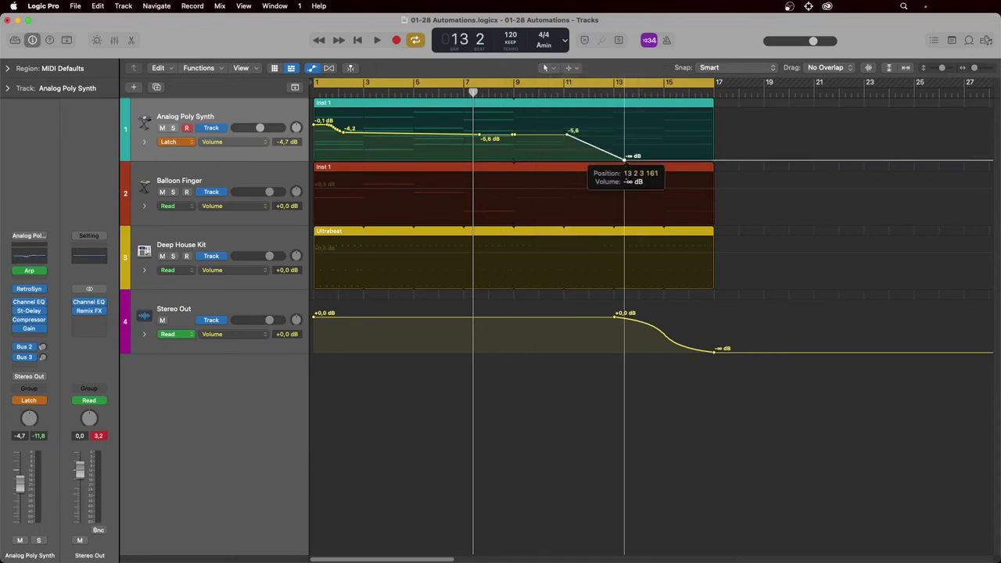
Bend the volume fade between bars 11 and 13 into an S-shaped curve with the Automation Curve Tool, then return to the Pointer Tool.
click(555, 68)
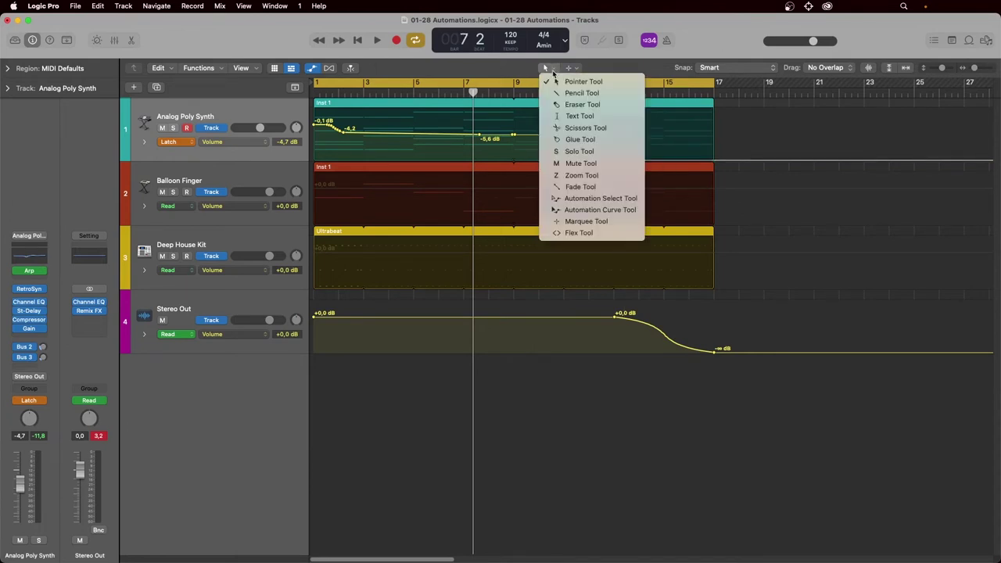
click(624, 212)
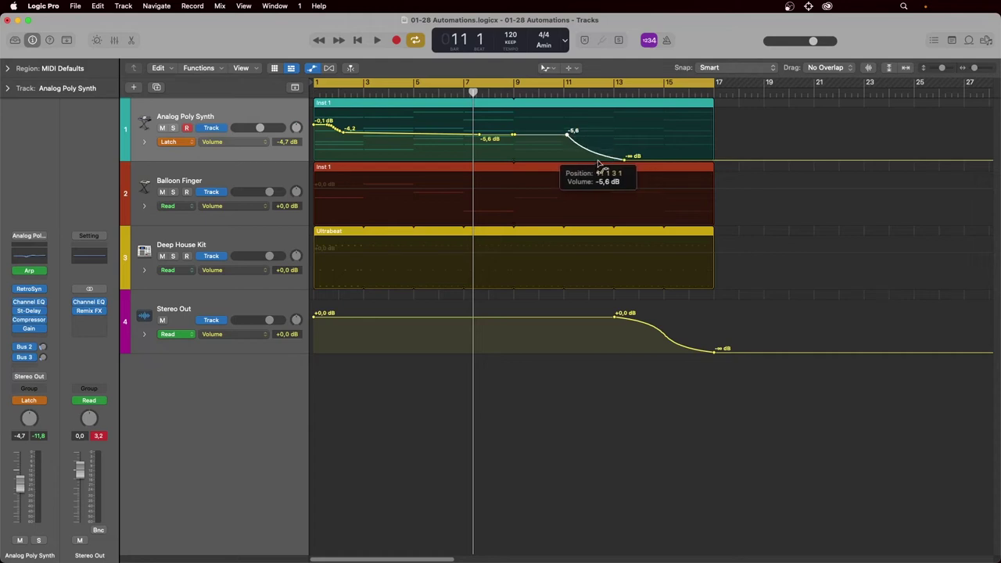
drag(599, 125, 596, 133)
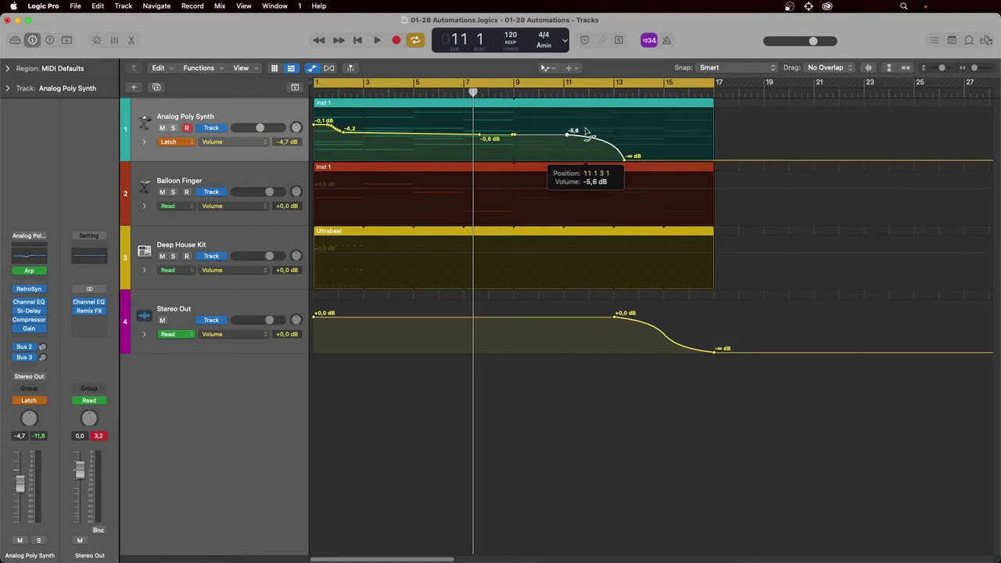
mouse_move(619, 147)
mouse_down()
mouse_move(591, 153)
mouse_move(627, 156)
mouse_up()
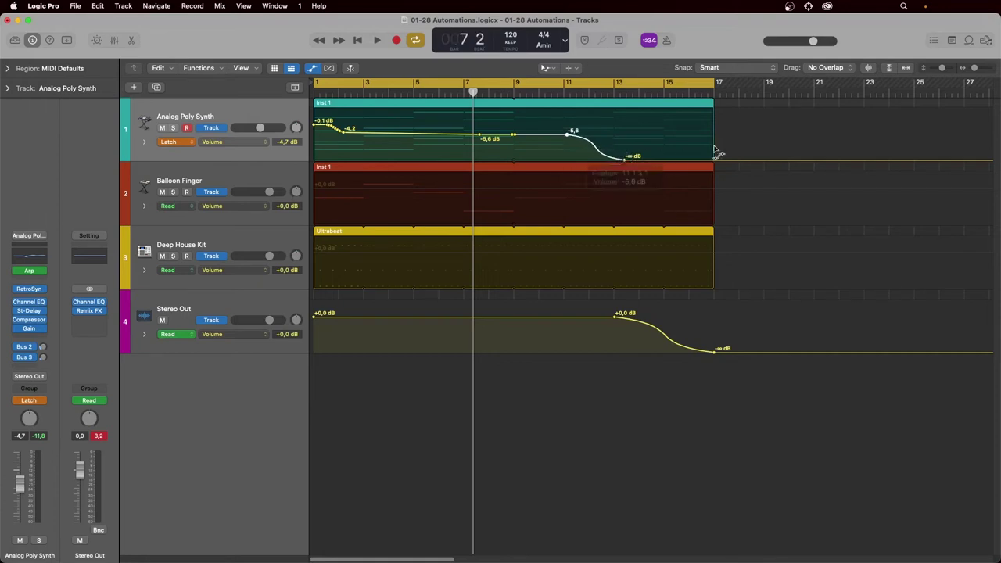
click(550, 68)
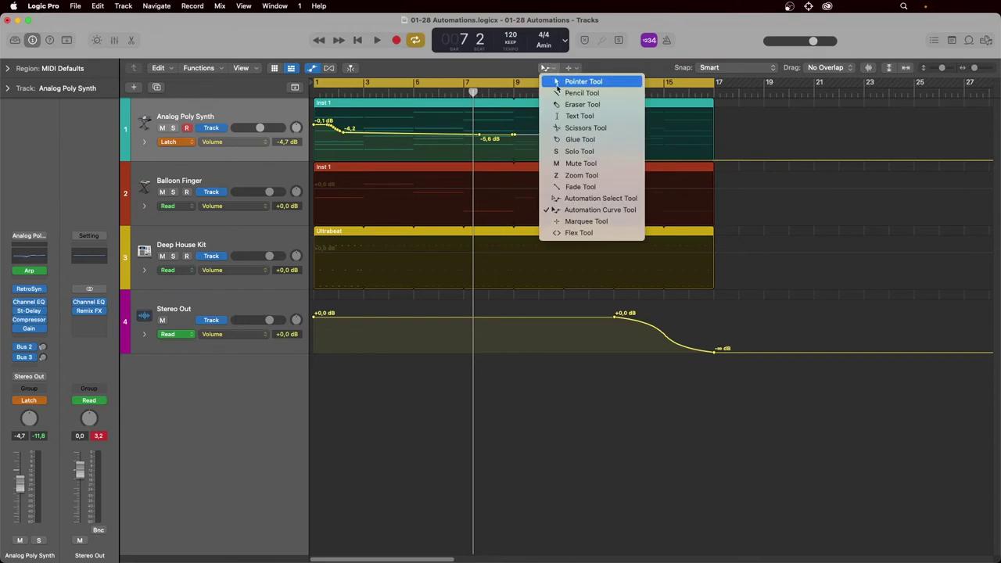
click(554, 82)
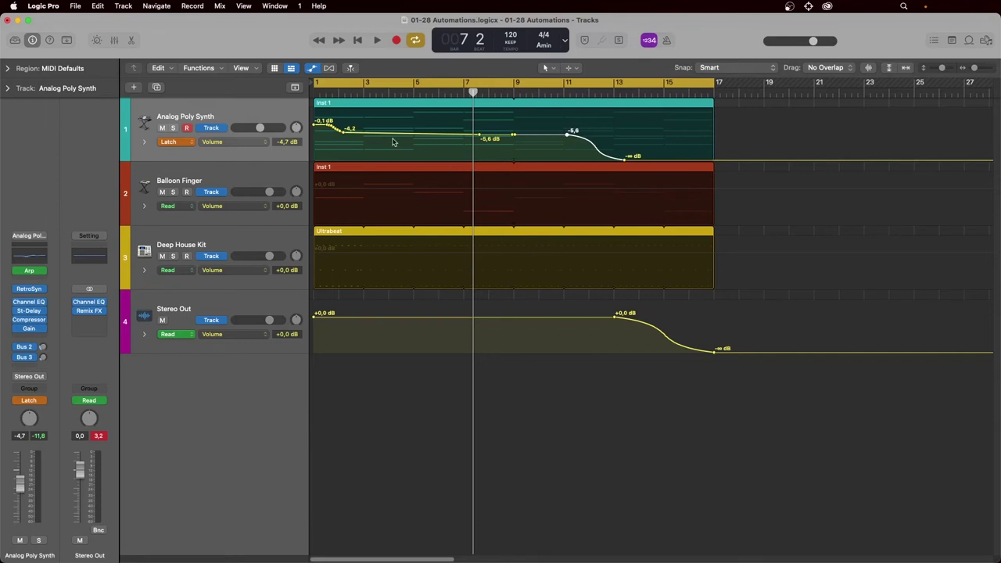
Record Analog Poly Synth volume in Write mode across bars 1 to 17, varying it between about -8.8 and +1.2 dB.
click(178, 144)
click(183, 154)
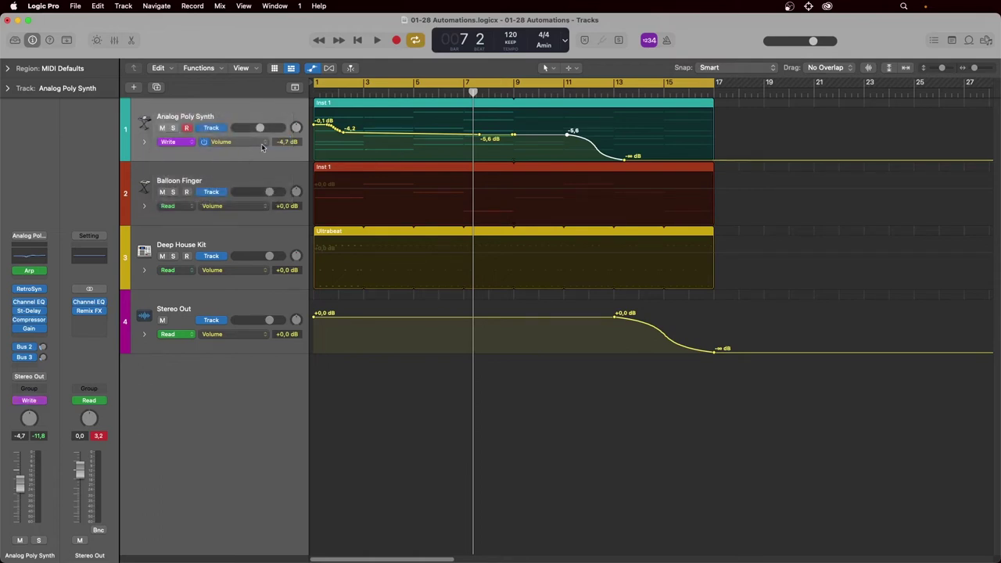
key(space)
drag(259, 127, 268, 128)
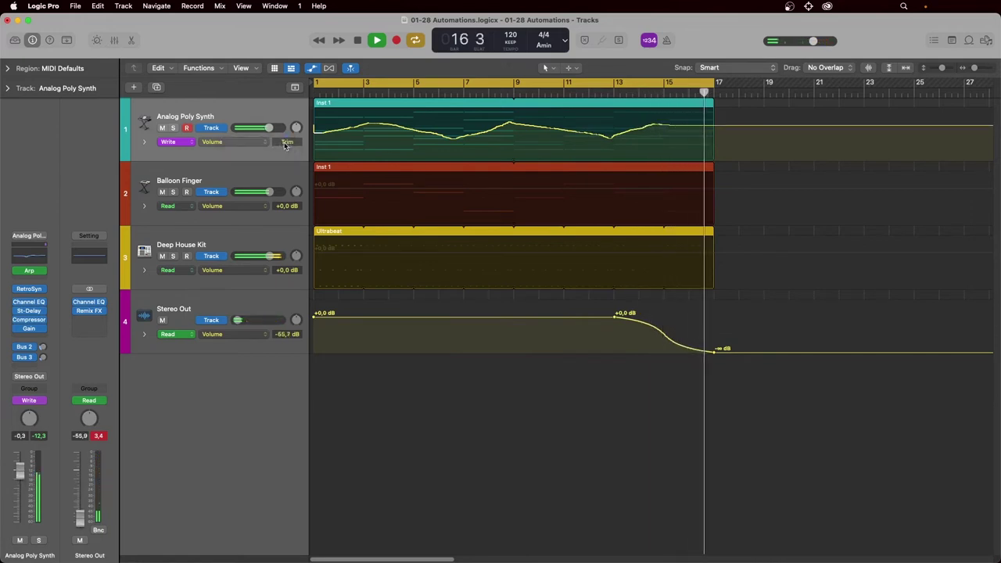
key(space)
Set up absolute Pan automation on the Analog Poly Synth track in Write mode, with a starting point of 0 at bar 1.
click(219, 144)
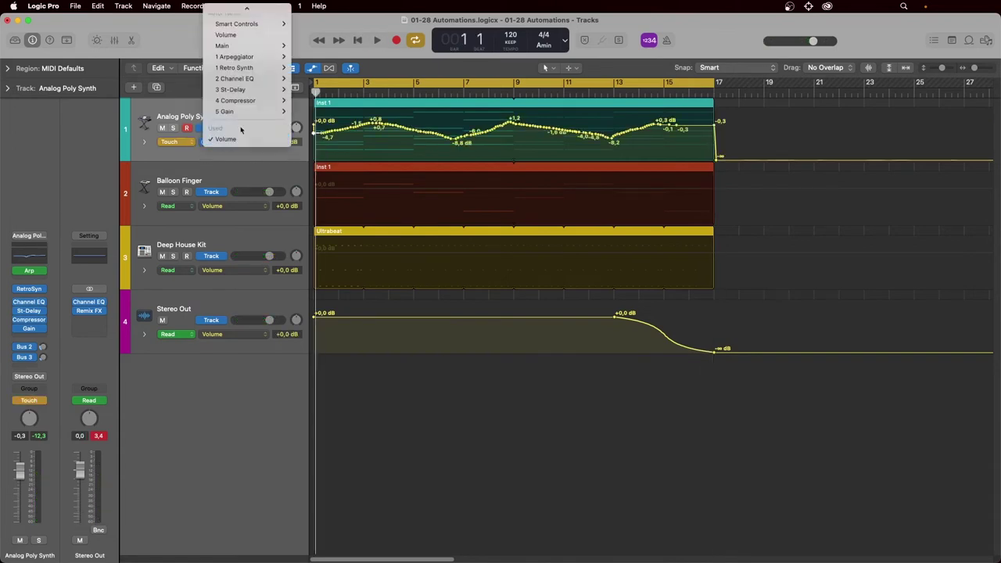
mouse_move(273, 44)
mouse_move(326, 57)
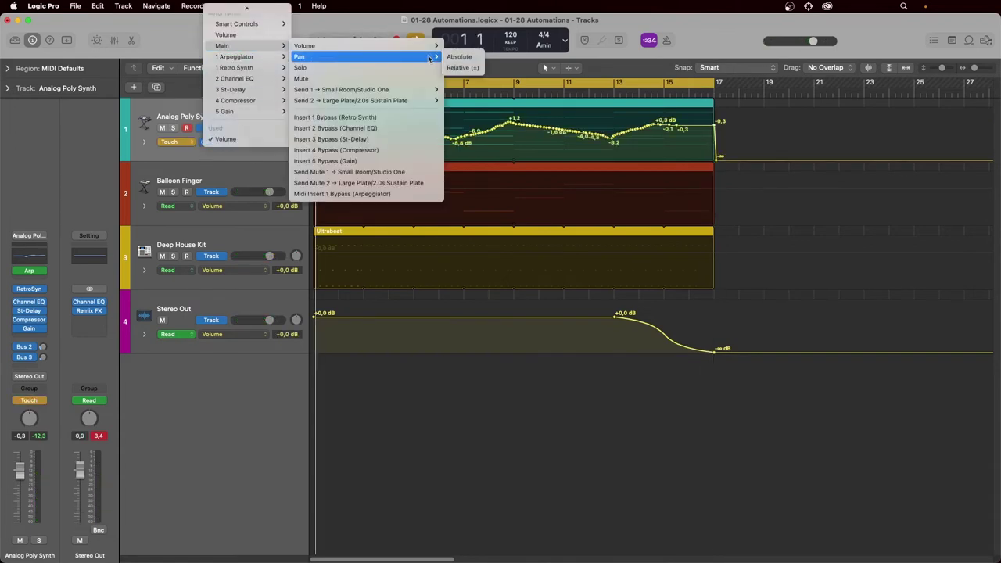
click(467, 58)
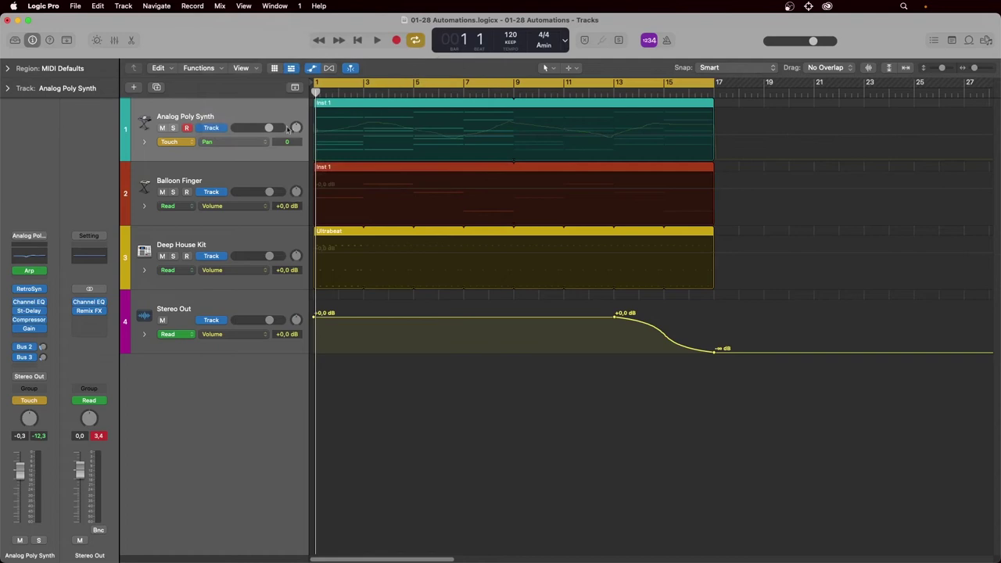
click(179, 143)
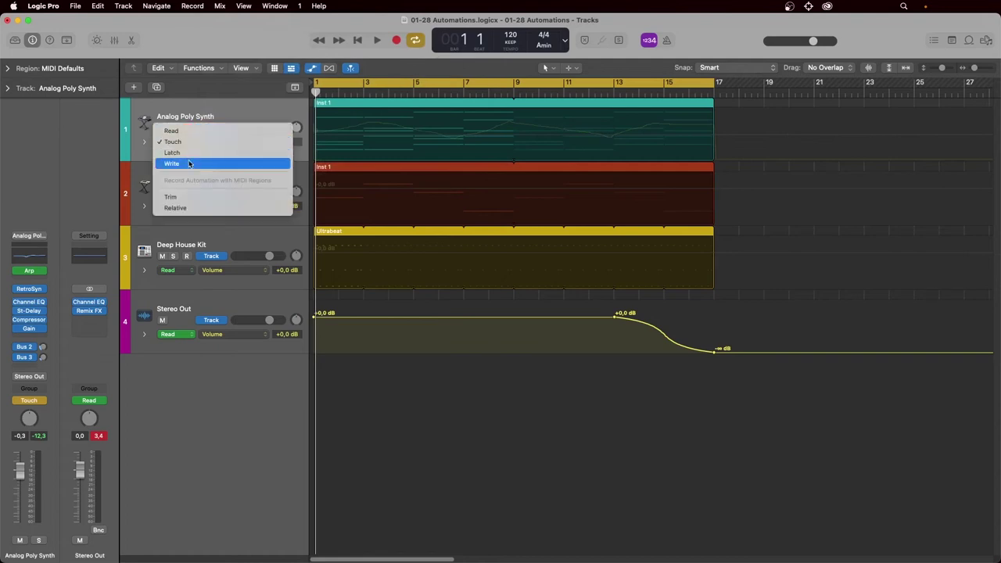
click(181, 163)
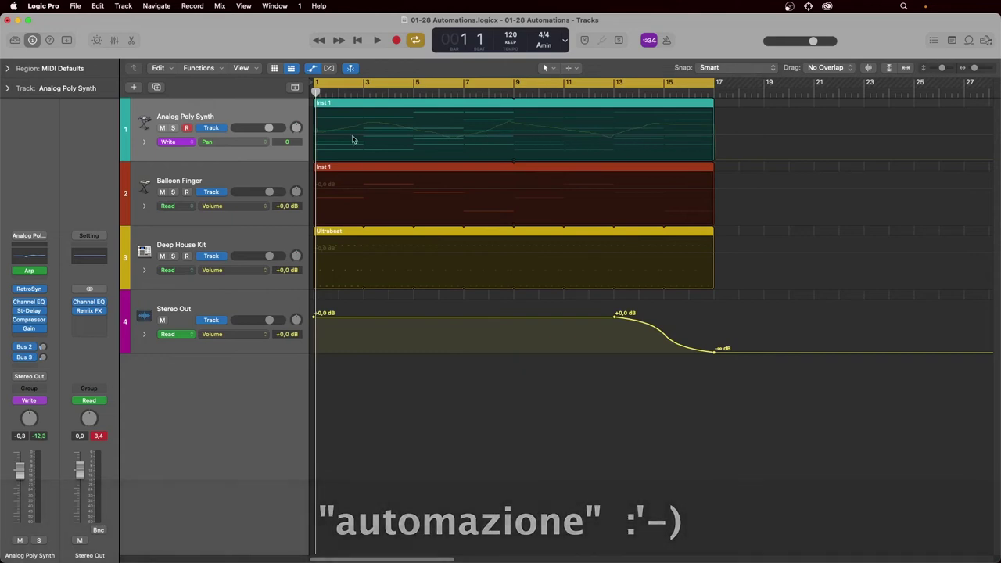
click(398, 142)
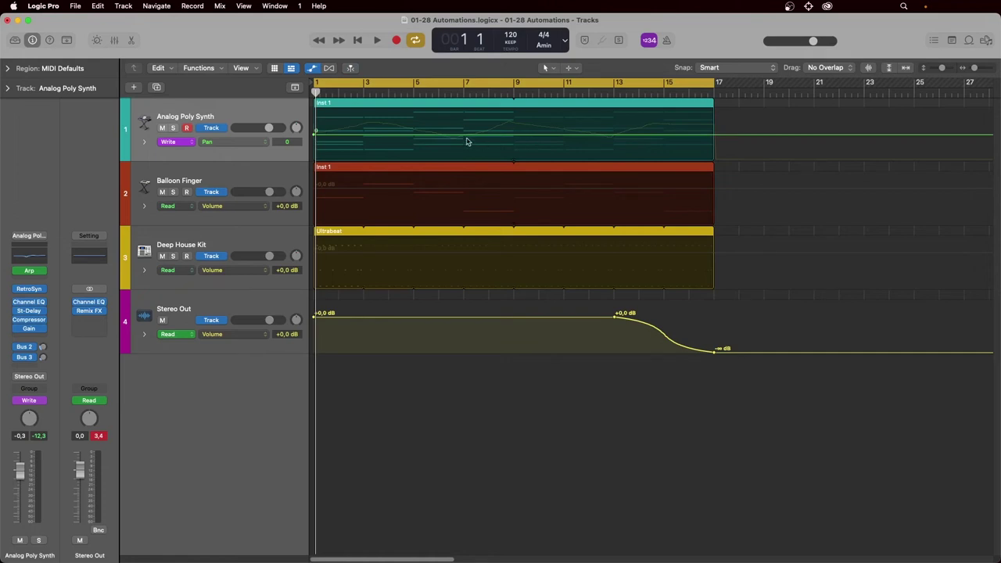
Center the Analog Poly Synth pan and record its automation to about bar 10, alternating sides with values reaching about +25 and +29.
drag(295, 133, 295, 126)
alt+click(296, 127)
key(space)
drag(296, 126, 298, 128)
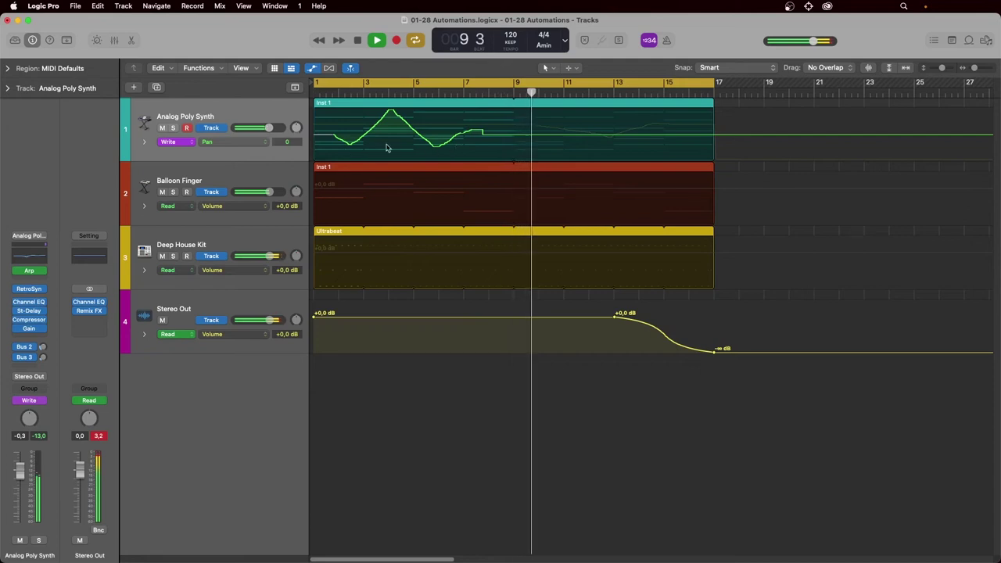
key(space)
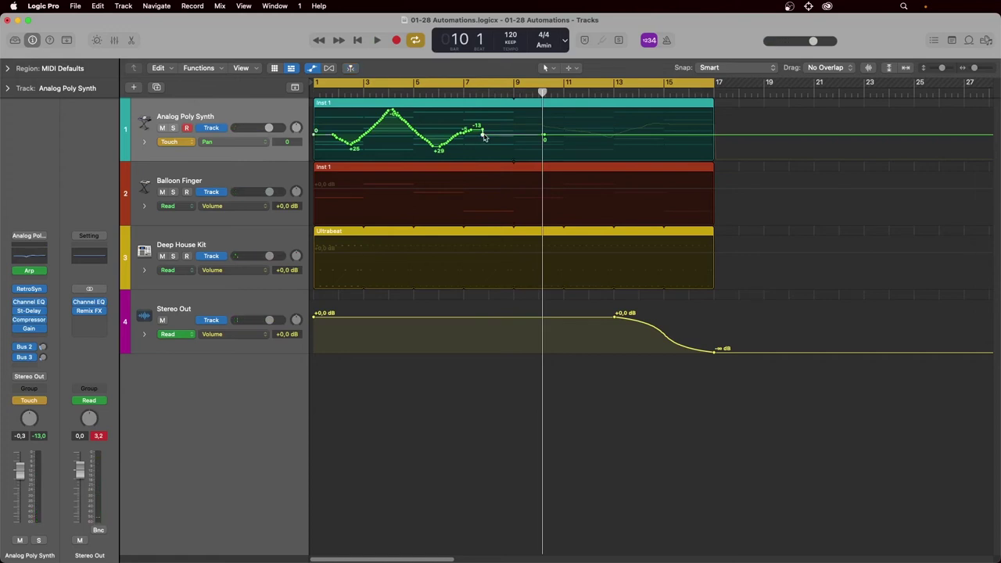
Extend the Analog Poly Synth pan automation past bar 8 with points at -13 and 0, and set the track to Read mode.
drag(484, 134, 524, 137)
drag(483, 133, 495, 133)
click(173, 145)
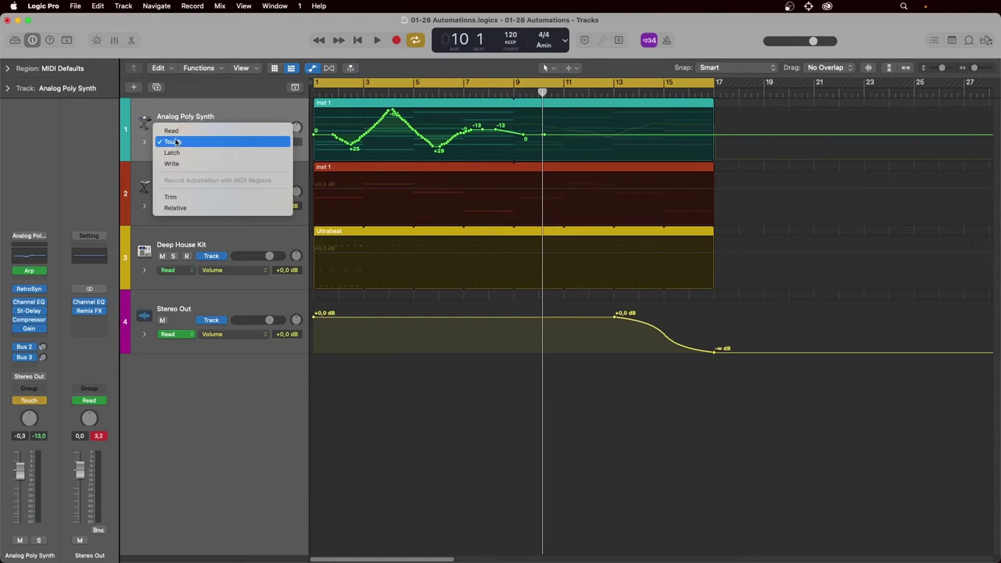
click(182, 133)
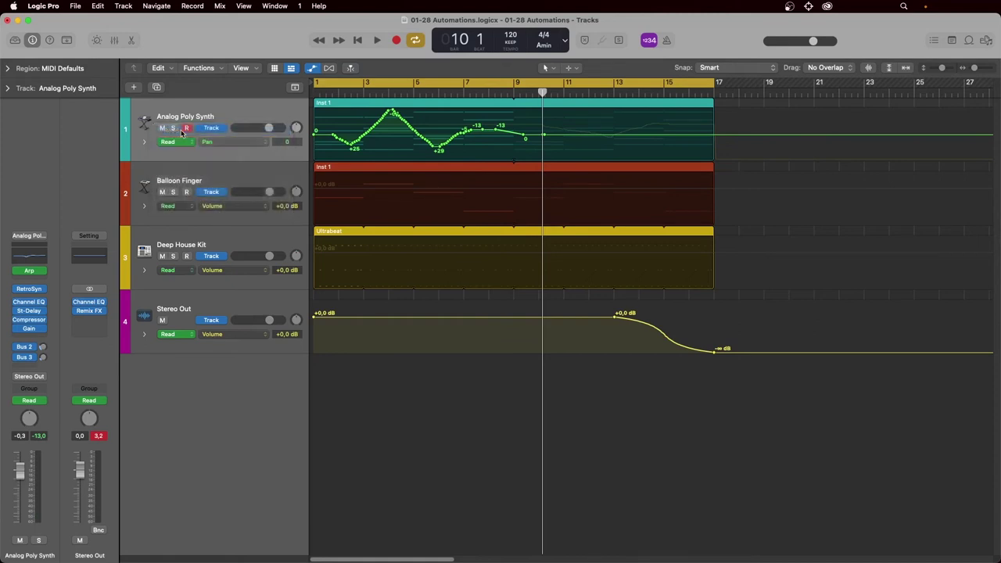
Examine the Retro Synth and Smart Controls automation parameters of the Analog Poly Synth track, and show the Smart Controls.
click(234, 141)
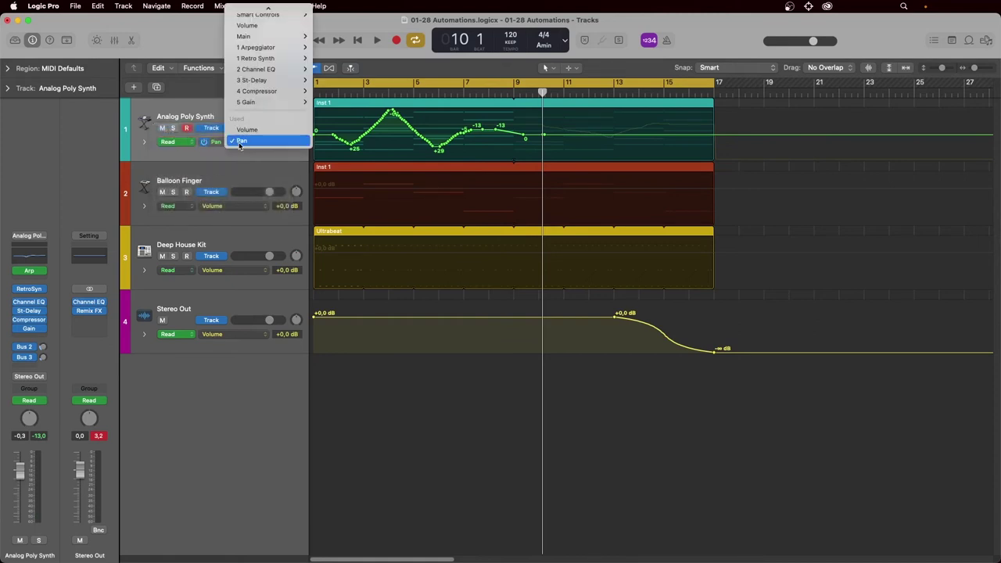
mouse_move(266, 102)
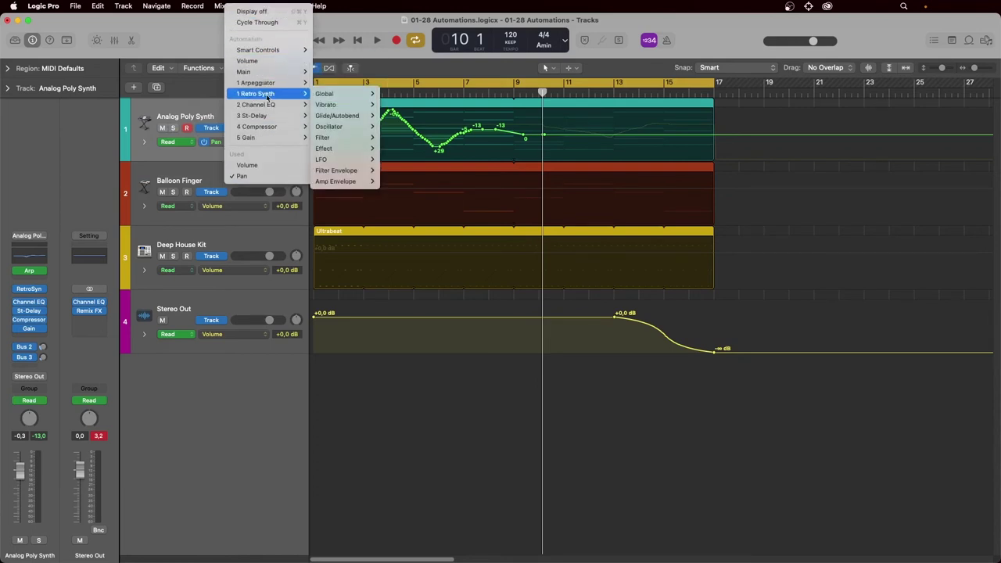
mouse_move(272, 73)
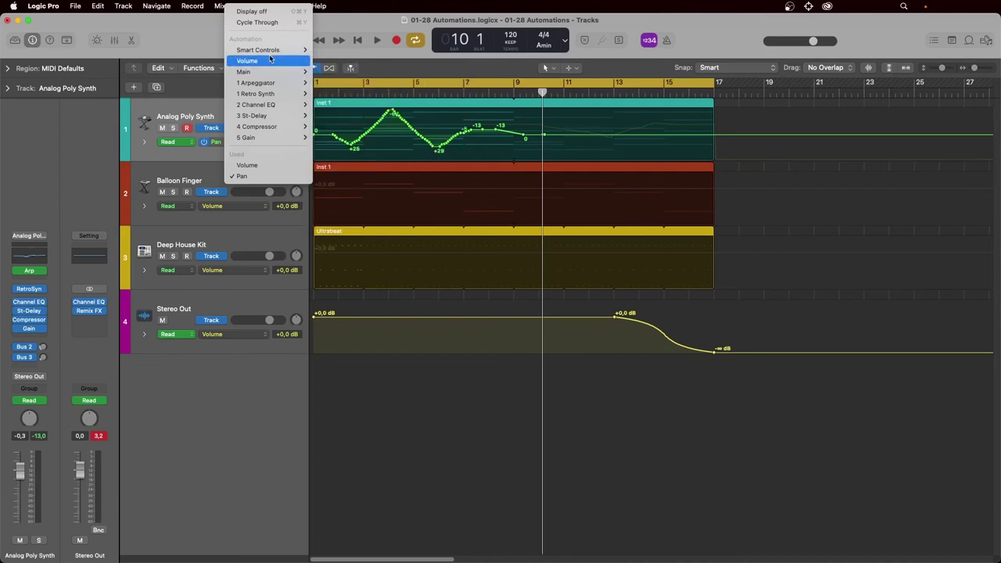
mouse_move(280, 52)
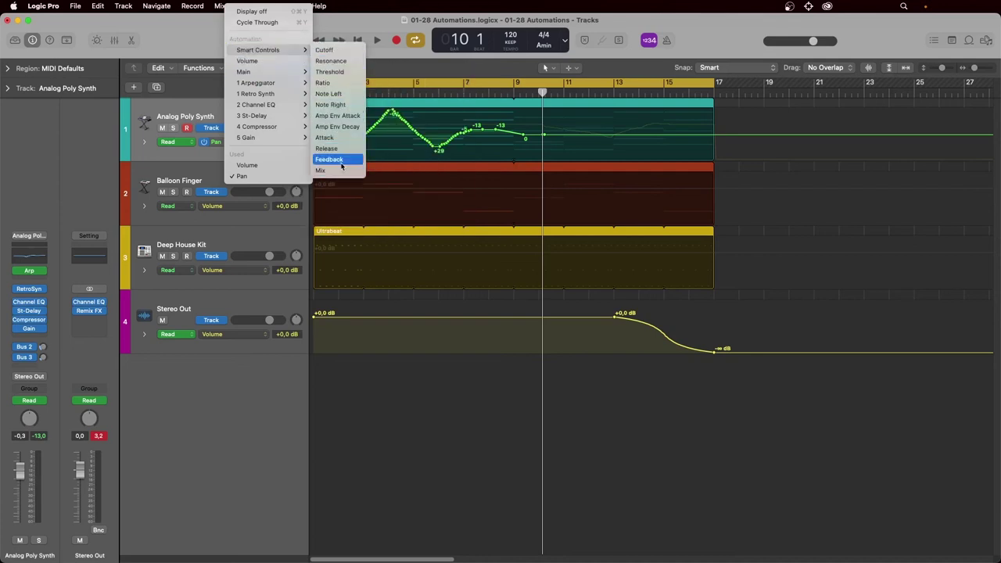
click(345, 27)
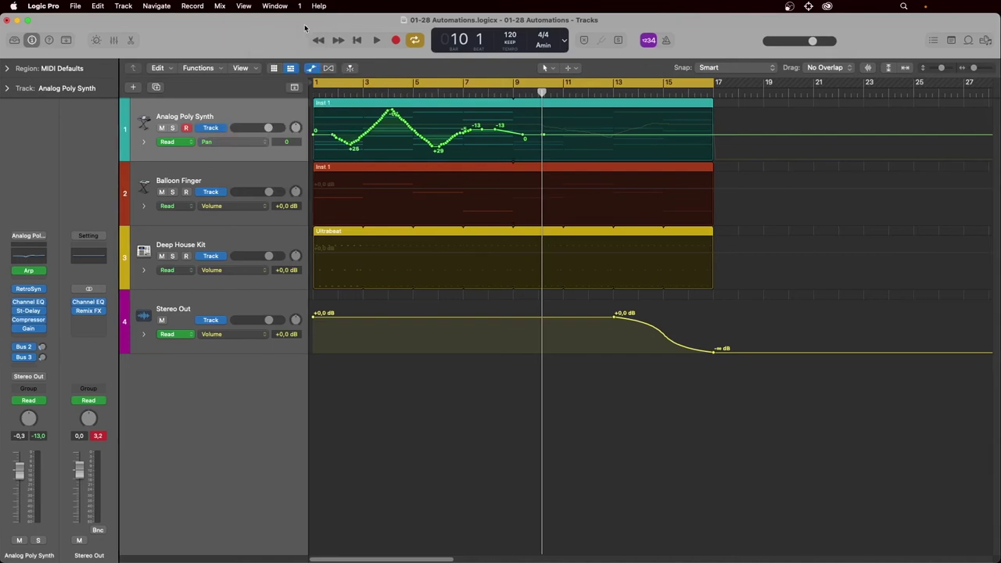
click(95, 40)
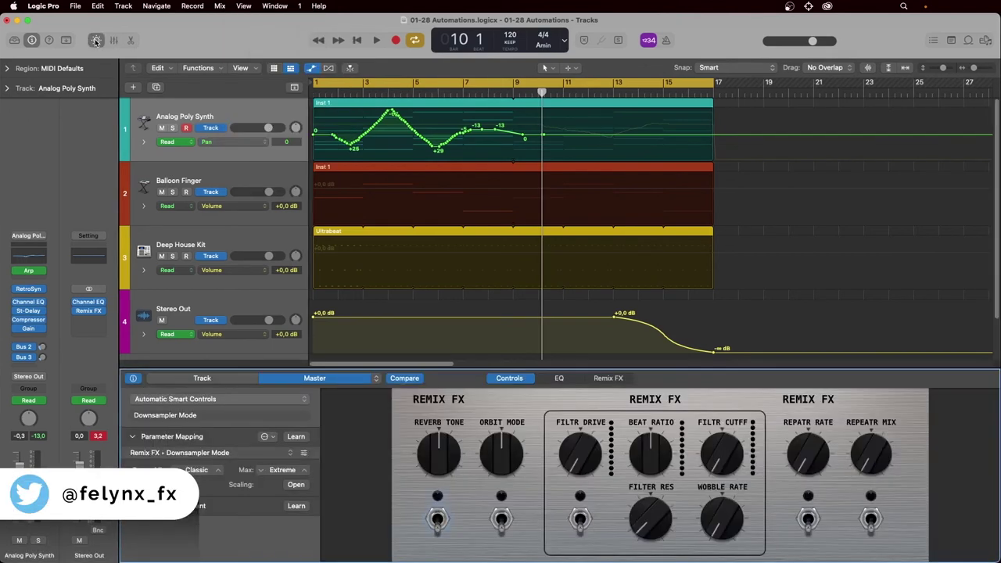
Examine the Retro Synth submenus and the Arpeggiator list among the Analog Poly Synth automation parameters.
click(240, 143)
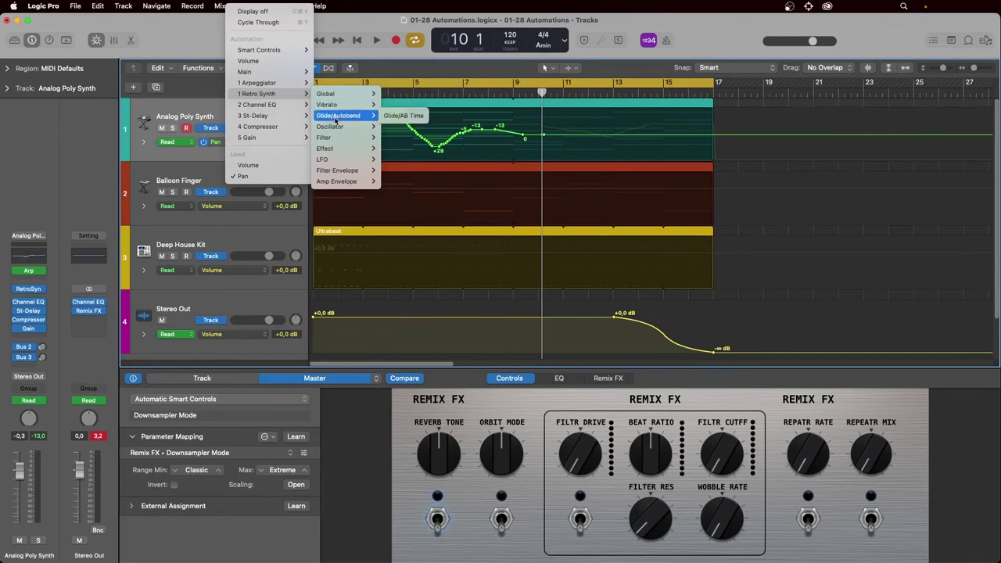
mouse_move(348, 181)
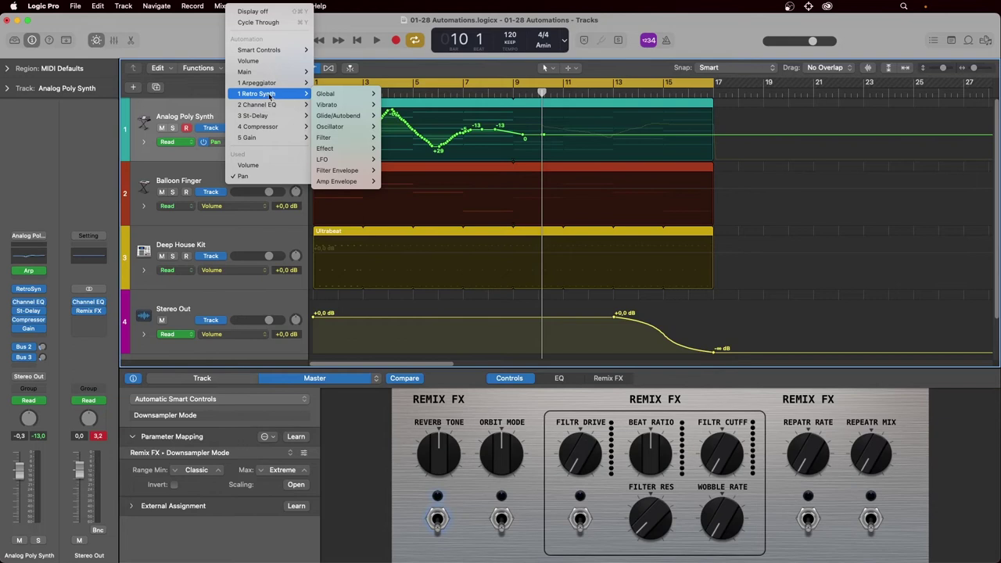
mouse_move(258, 84)
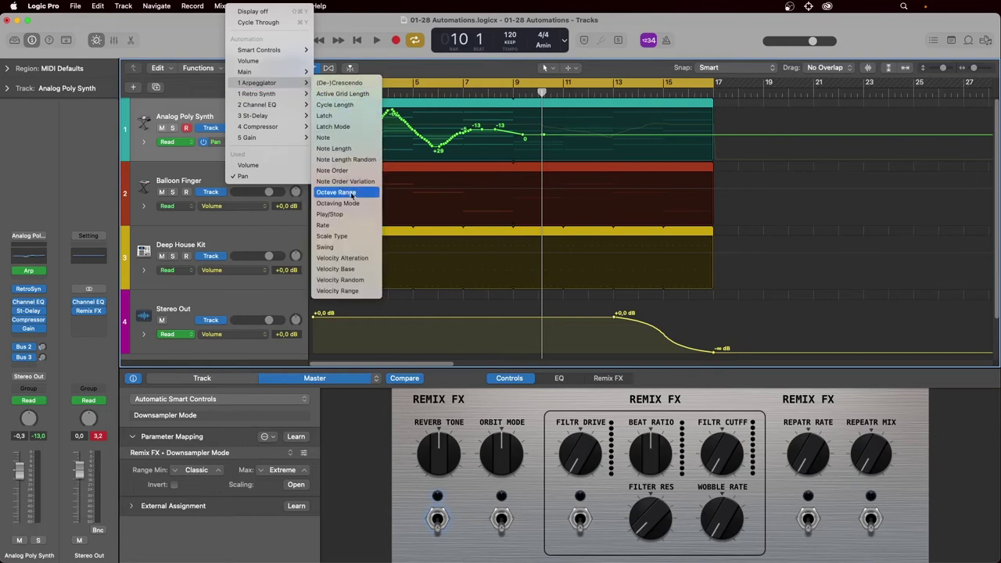
click(59, 171)
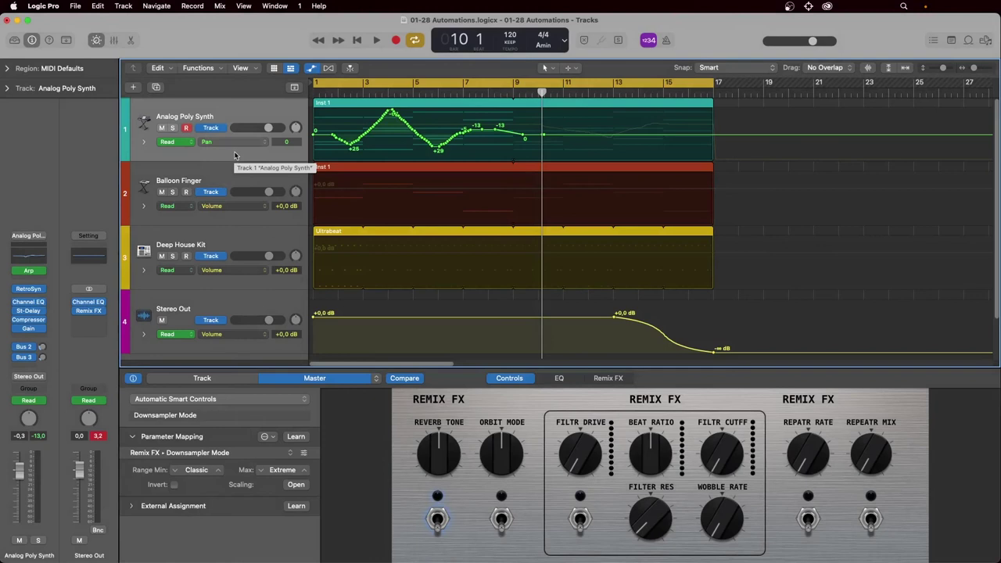
click(237, 144)
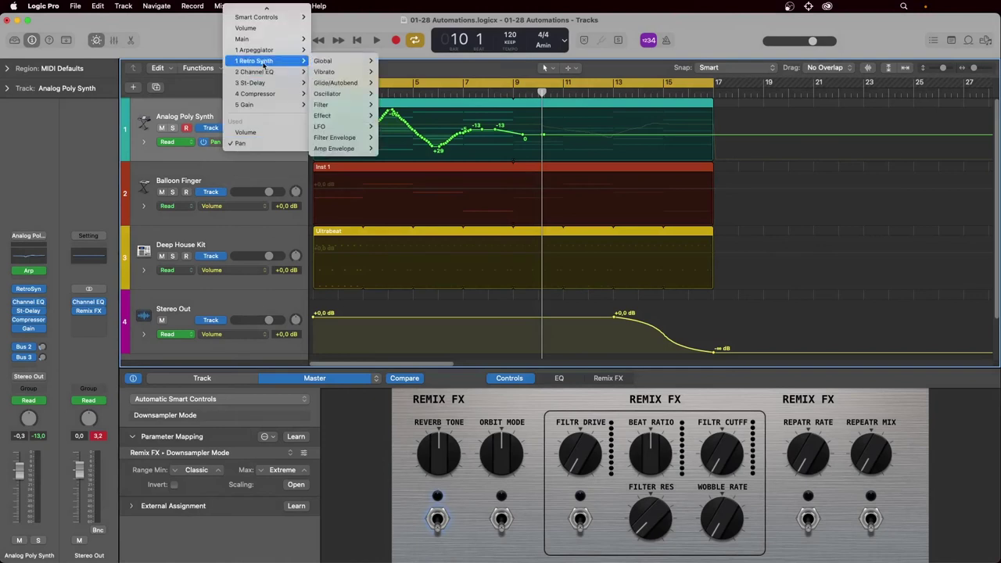
mouse_move(267, 52)
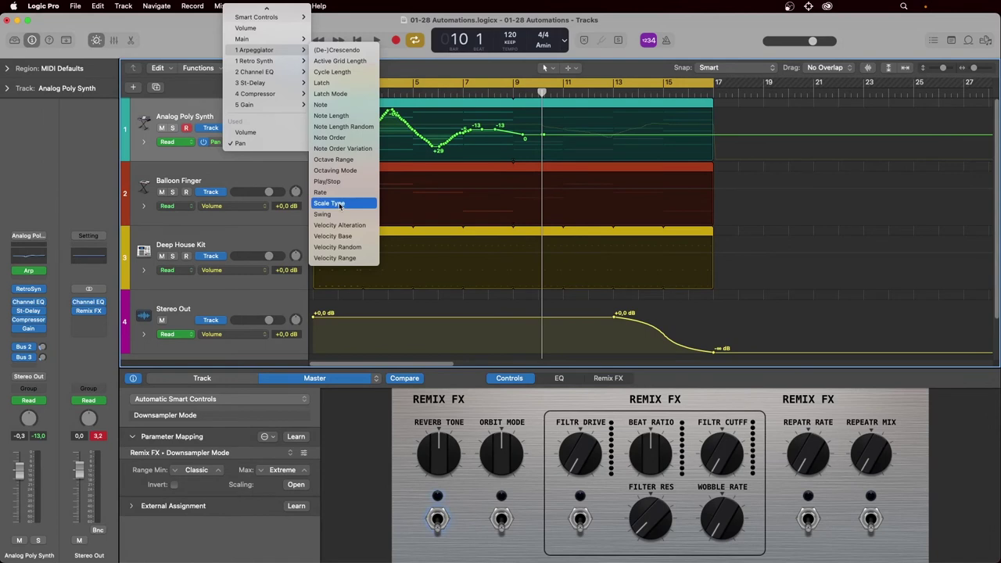
click(206, 161)
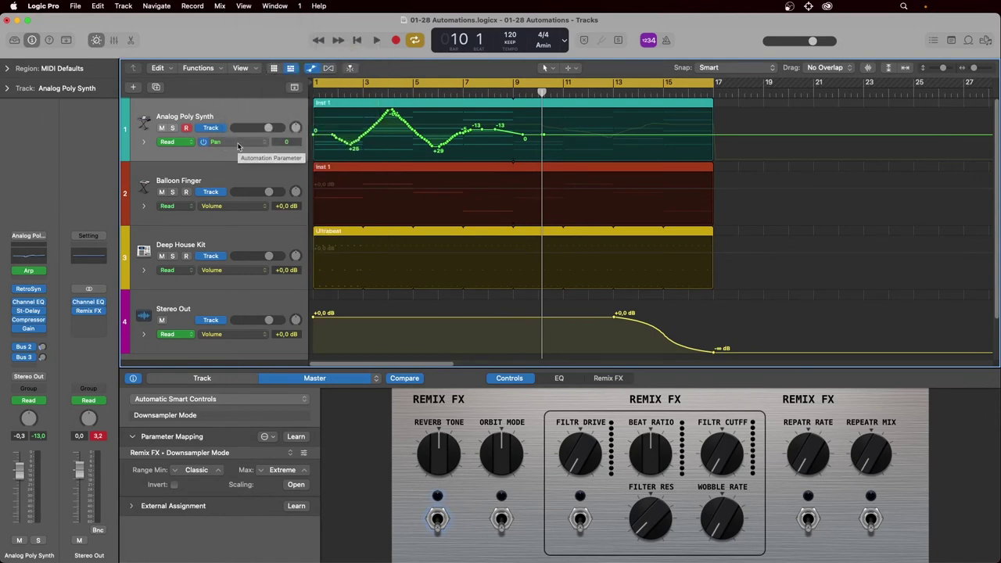
Examine the St-Delay and Channel EQ automation parameters available for the Analog Poly Synth track.
click(239, 145)
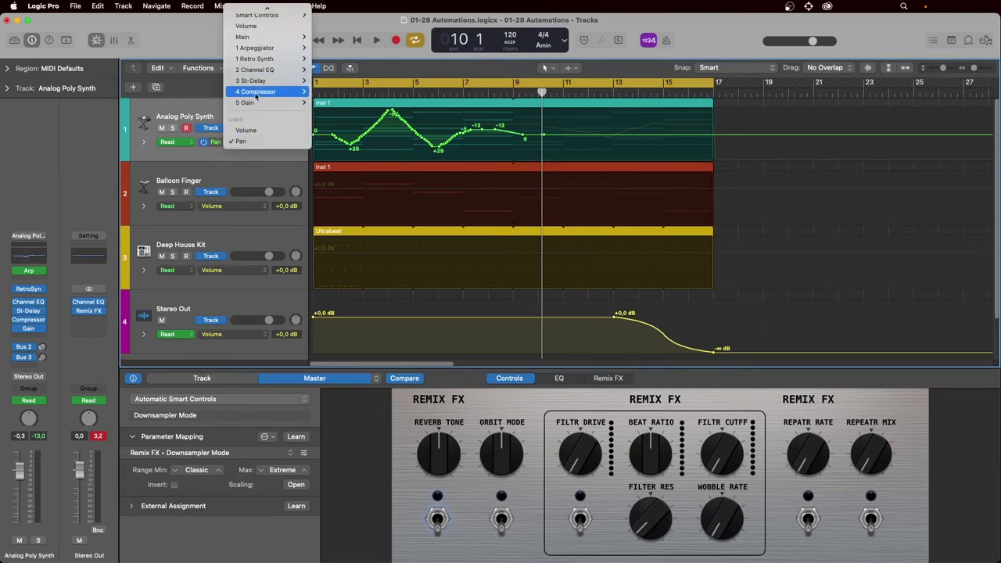
mouse_move(265, 80)
click(27, 187)
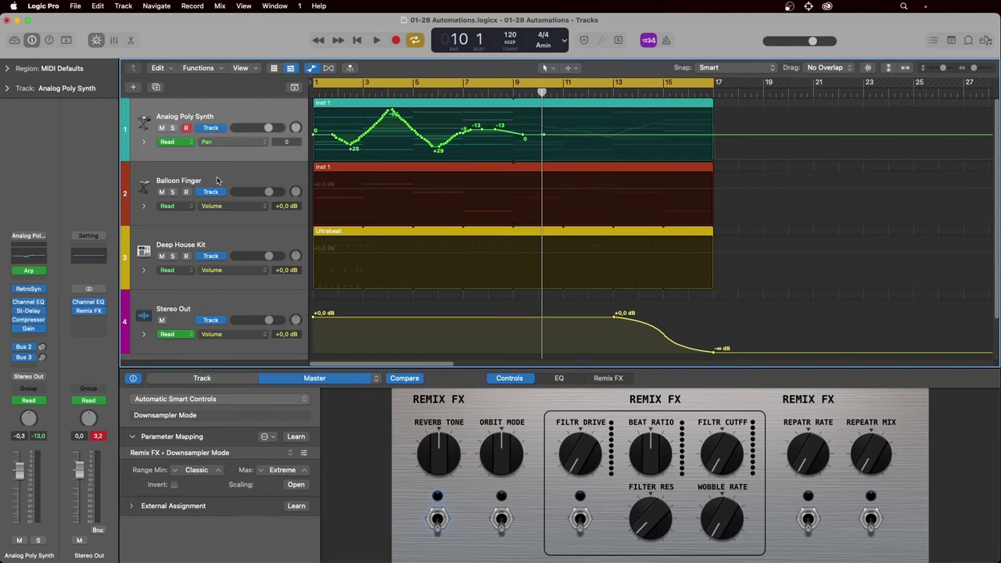
click(235, 142)
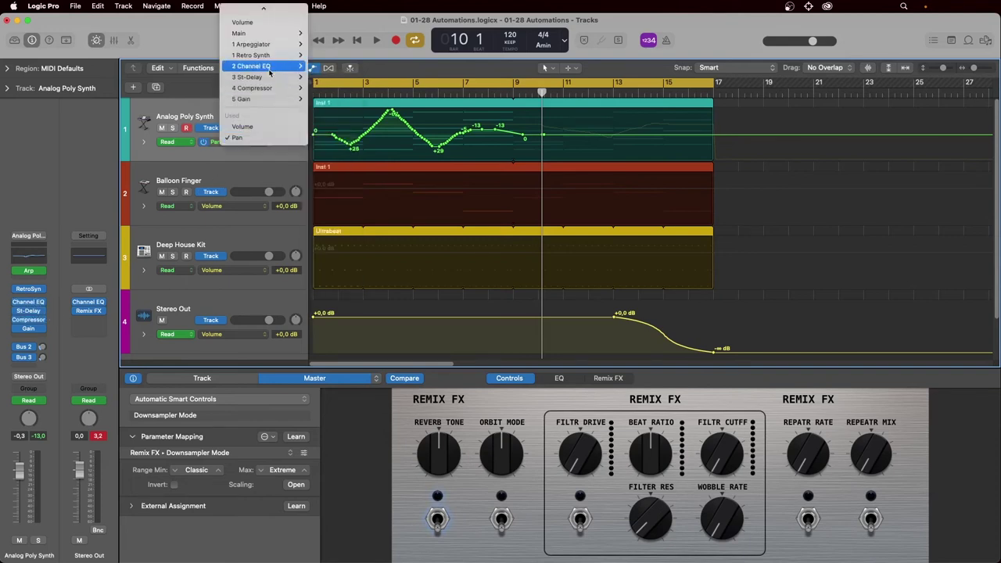
mouse_move(270, 71)
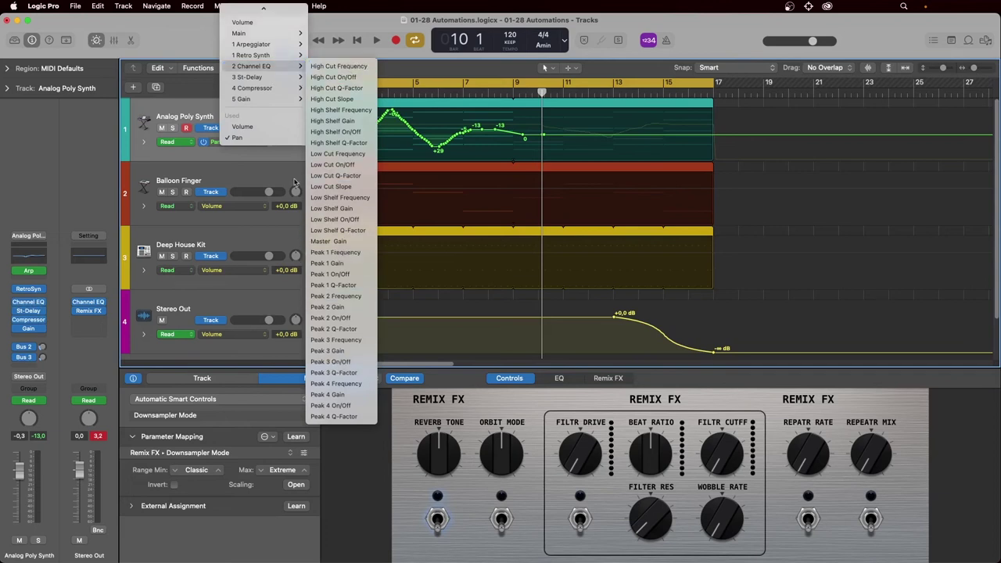
click(239, 157)
Choose the Gain plug-in's Gain as the automation parameter of the Analog Poly Synth track.
click(237, 142)
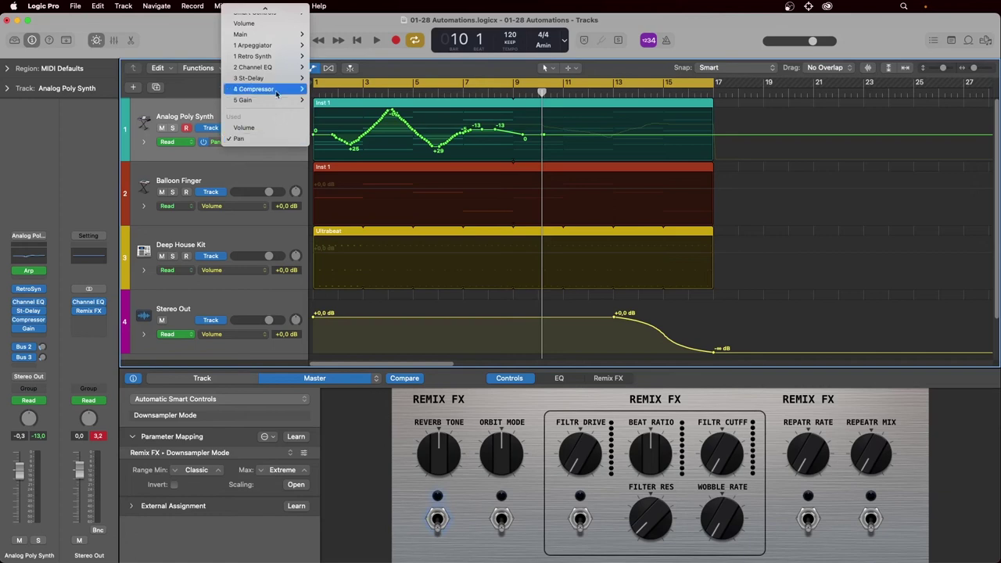
mouse_move(275, 90)
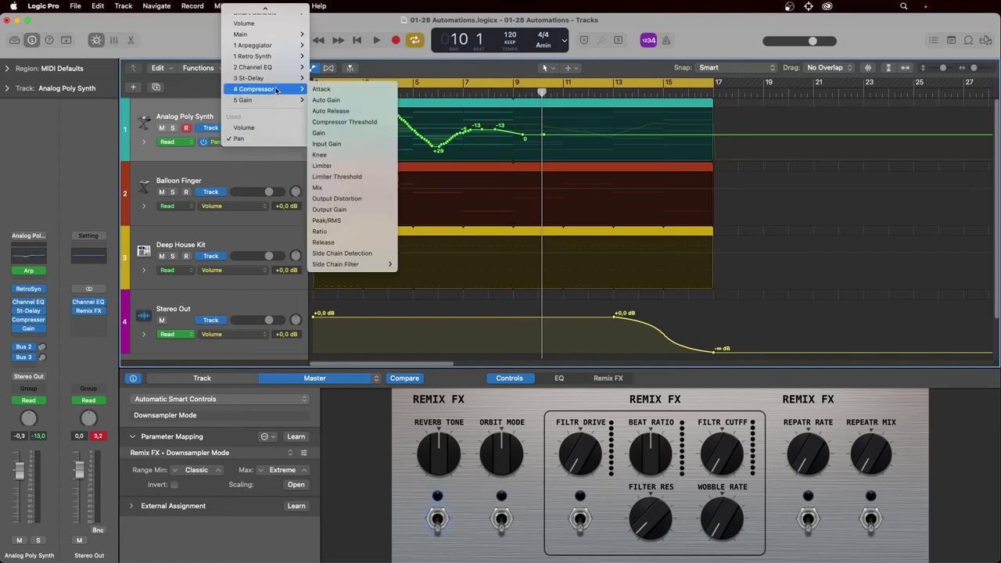
click(322, 111)
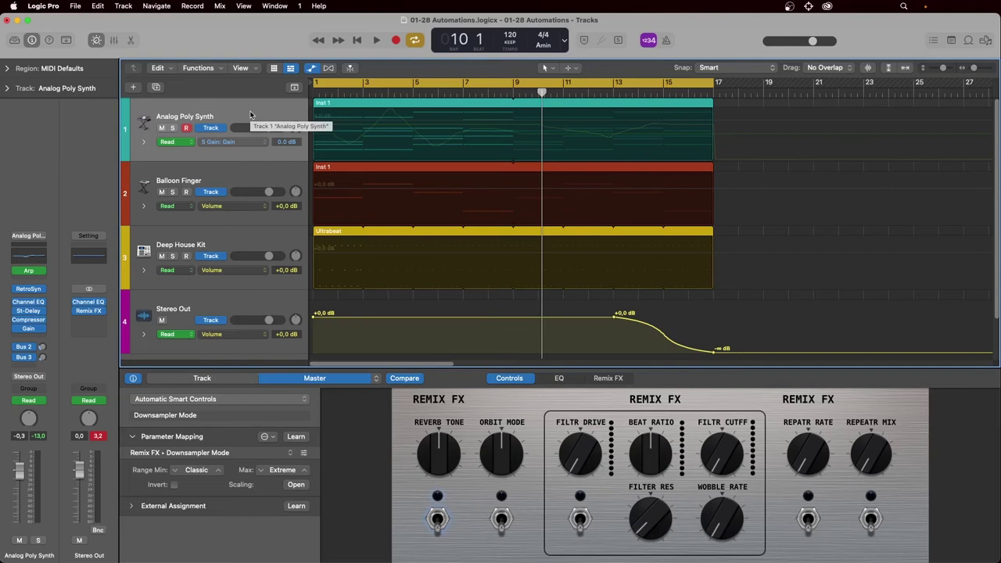
click(232, 143)
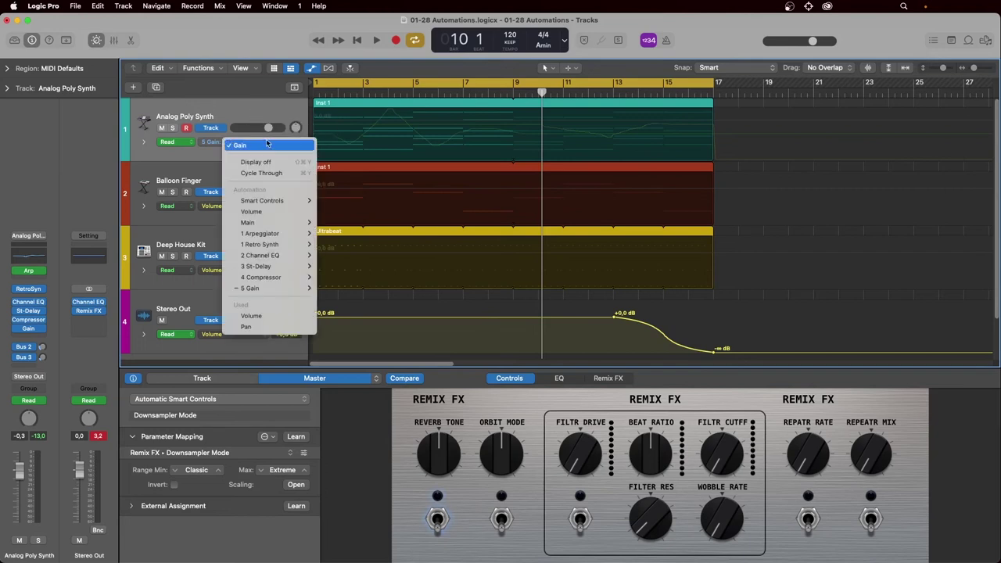
click(249, 145)
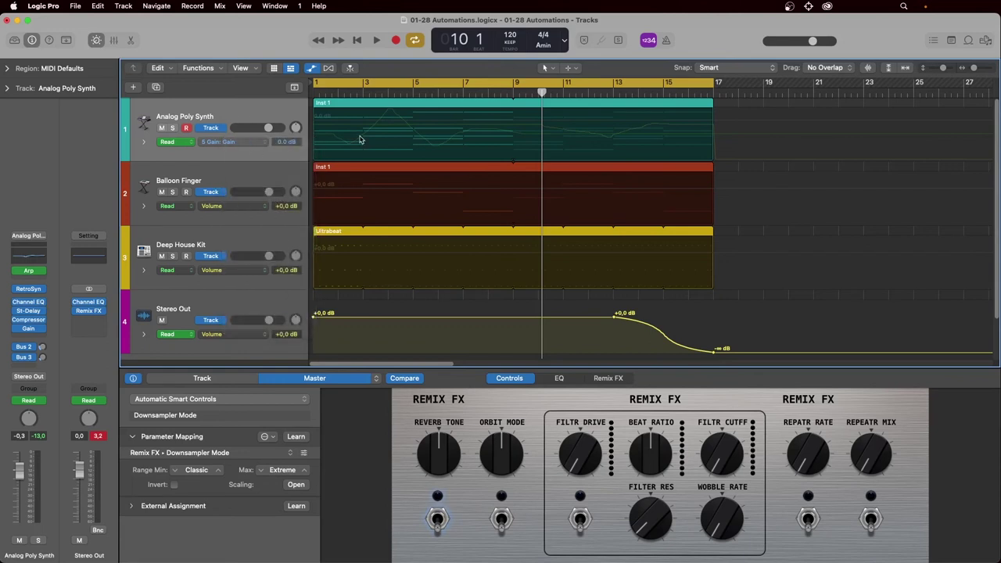
Draw Analog Poly Synth gain automation with points at about -42.6 dB at bar 1, +6.4 dB past bar 5, -48.4 dB near bar 9 and -20.8 dB near bar 11.
click(508, 123)
drag(509, 123, 509, 142)
drag(422, 130, 422, 118)
drag(314, 120, 313, 139)
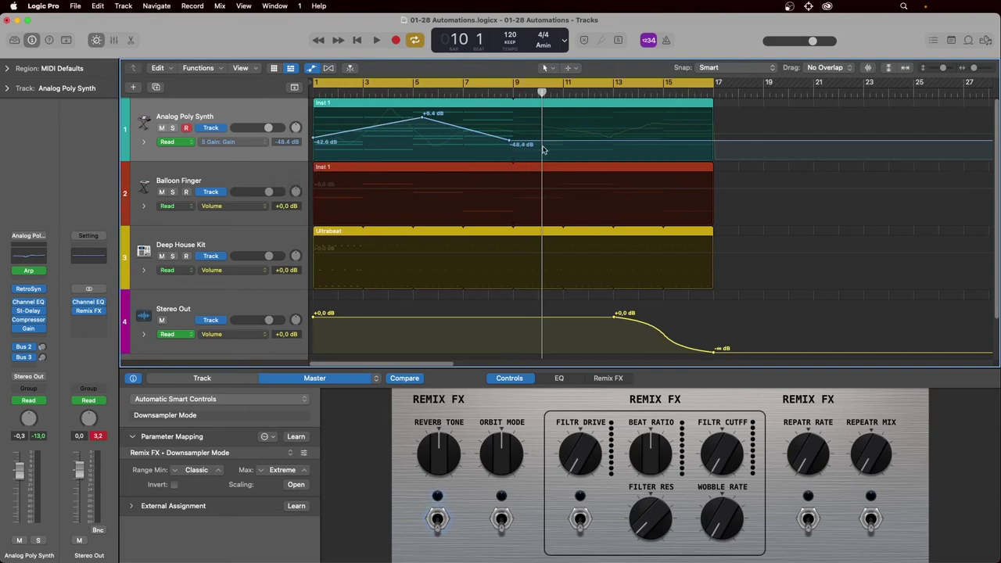
drag(559, 150, 558, 126)
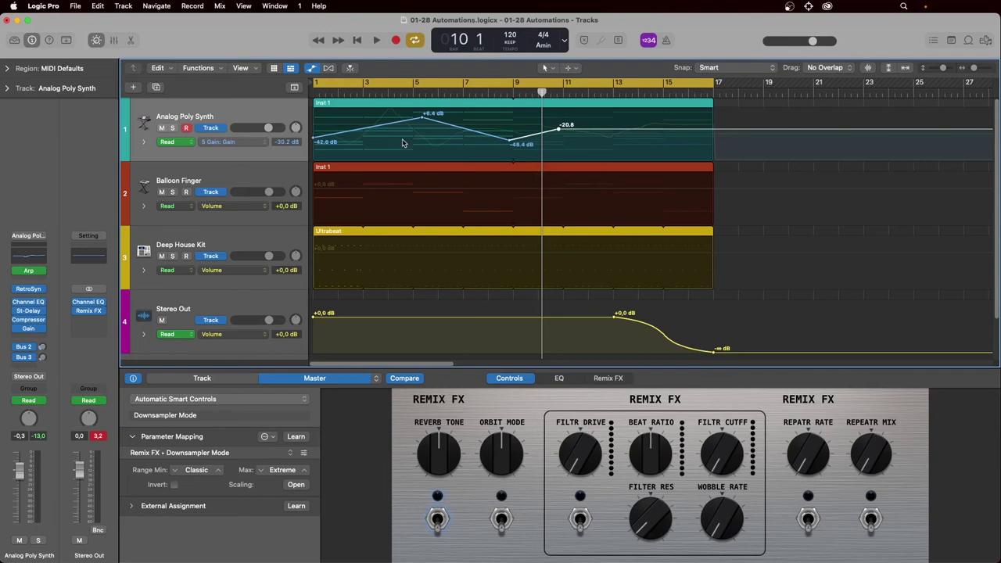
Hide the Smart Controls and look through the Analog Poly Synth's Channel EQ automation parameters.
click(269, 113)
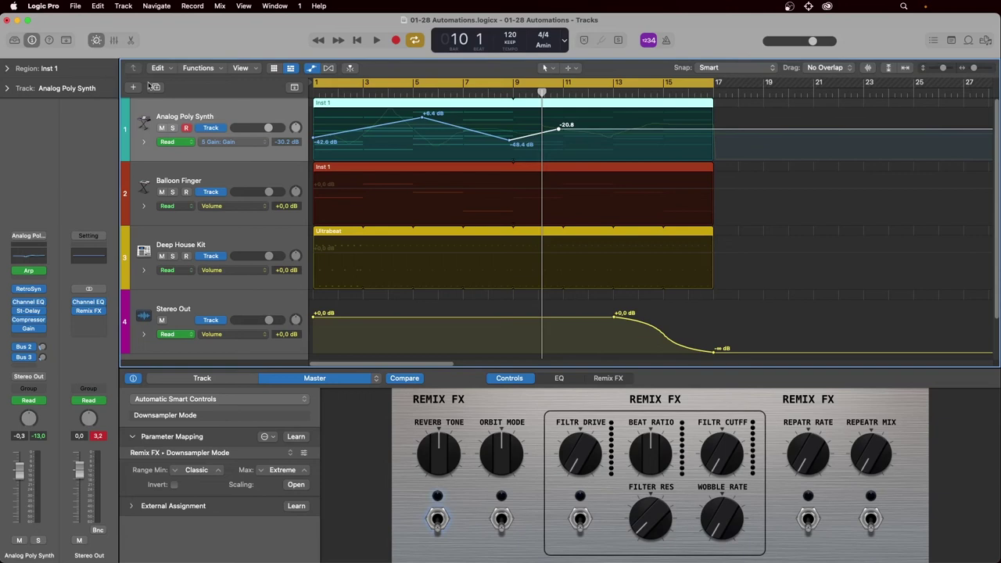
click(97, 43)
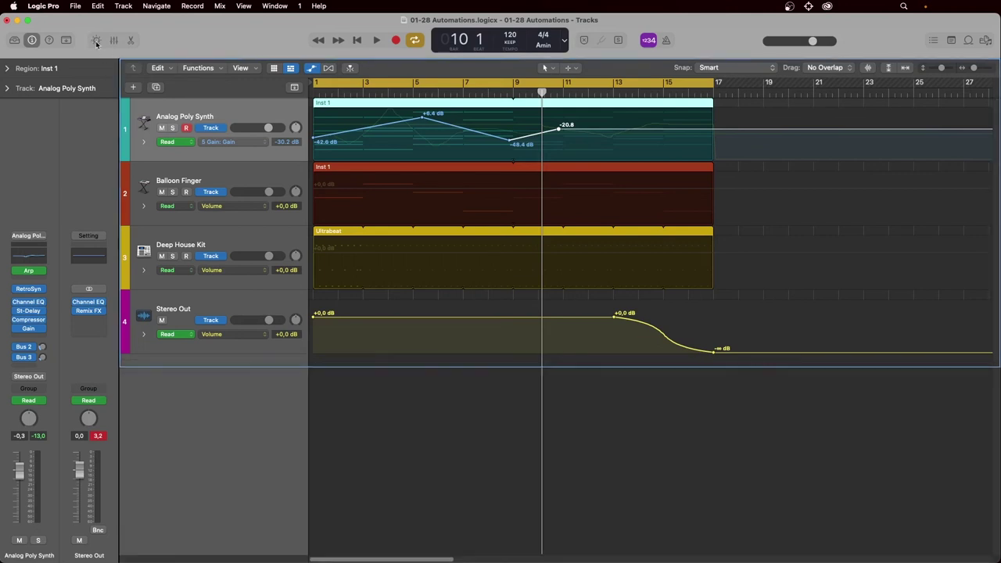
click(239, 141)
mouse_move(282, 58)
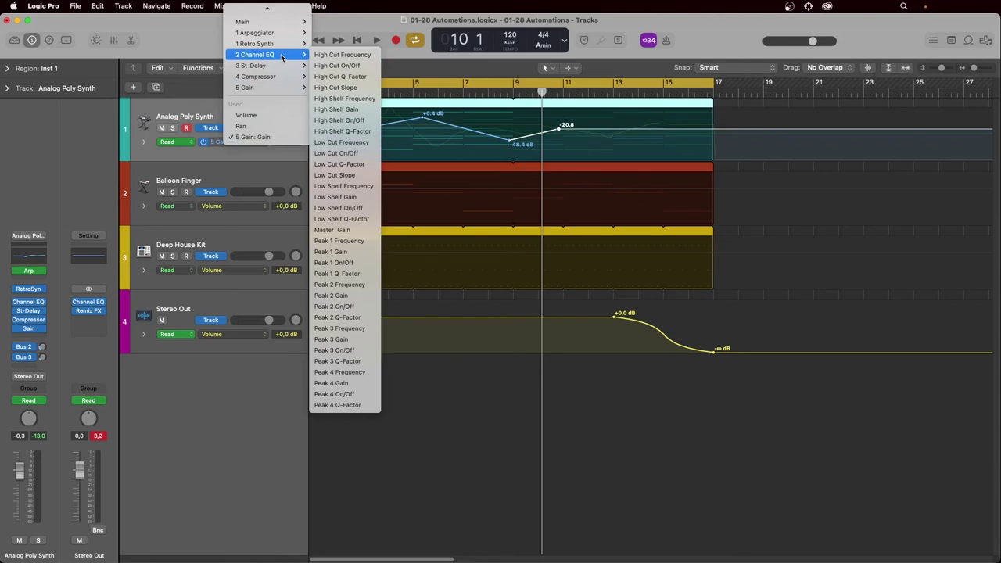
key(Escape)
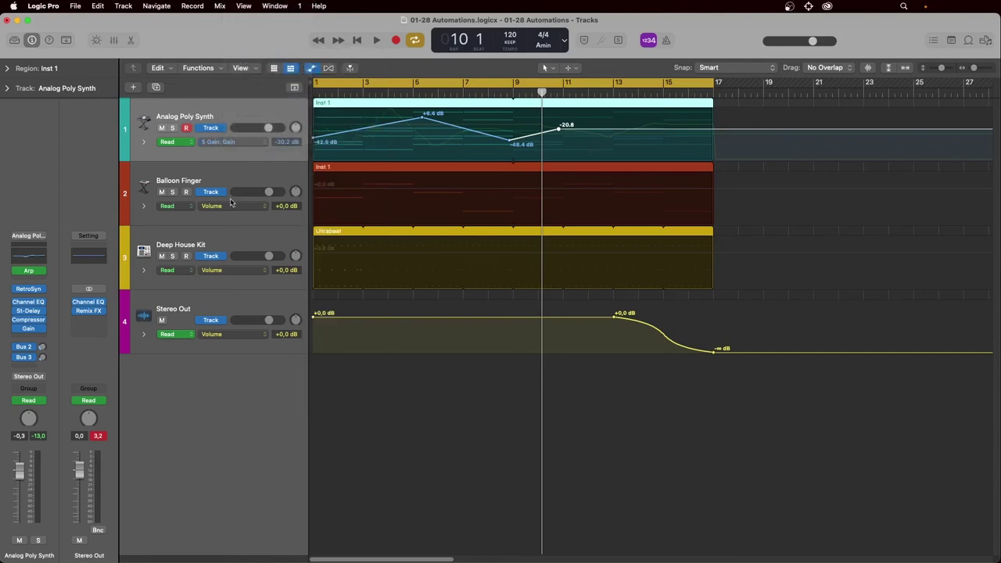
Open the Deep House Kit track's Channel EQ and move its window below the track regions.
click(249, 241)
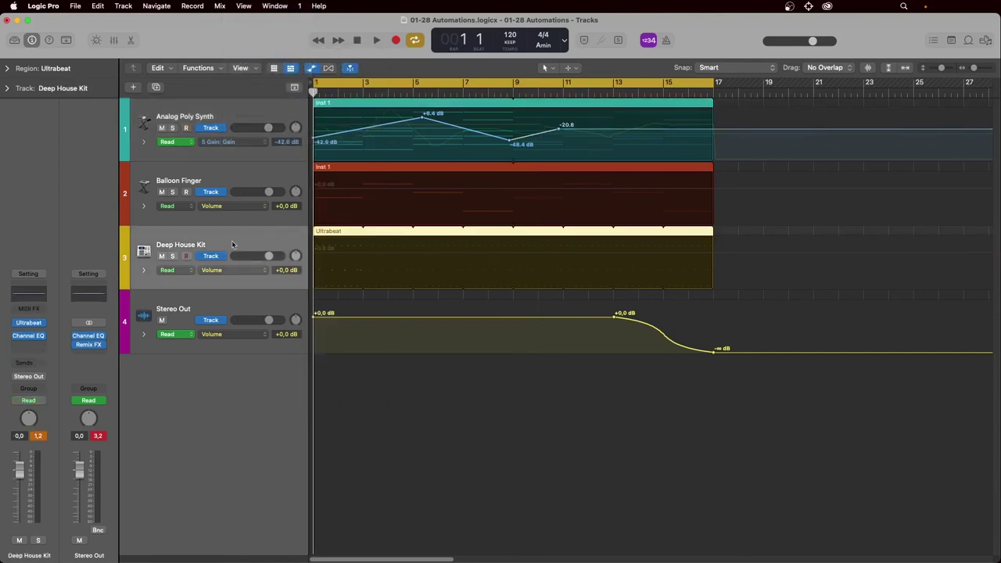
click(31, 335)
drag(657, 175, 696, 318)
Set the Analog Poly Synth track to Write mode and try the low-cut band of the Deep House Kit's Channel EQ.
click(173, 141)
click(190, 175)
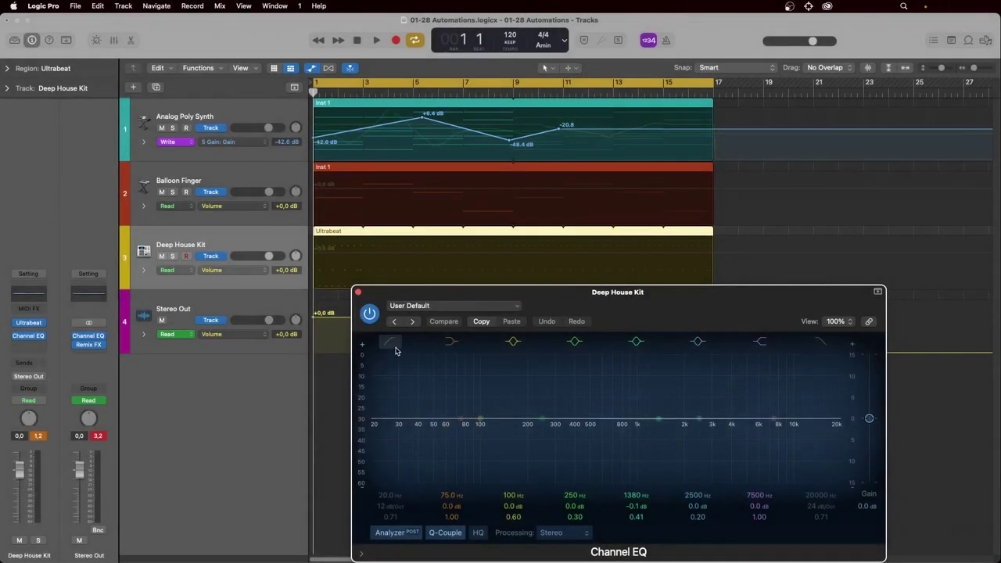
click(394, 347)
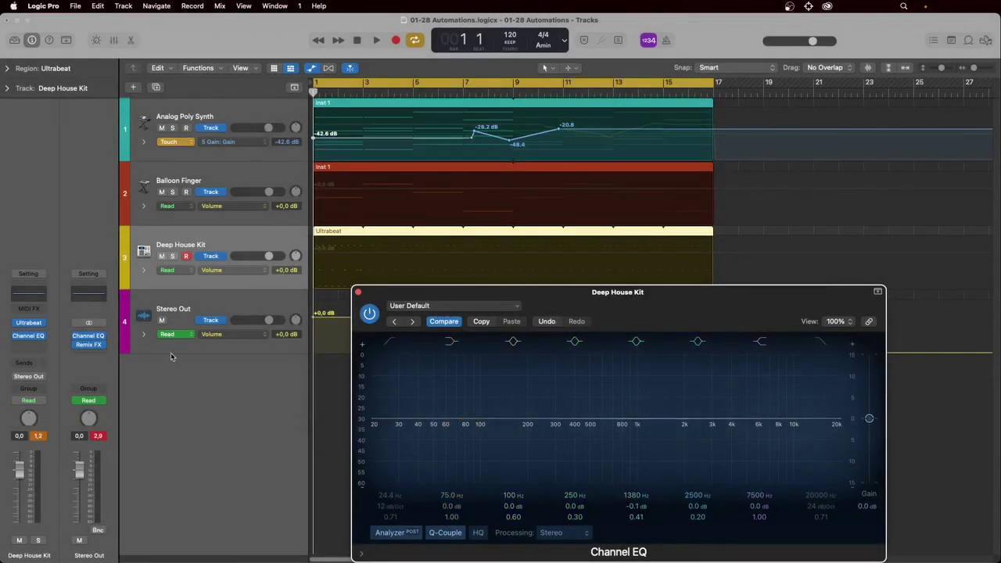
Set the Deep House Kit track's automation mode to Write.
click(172, 270)
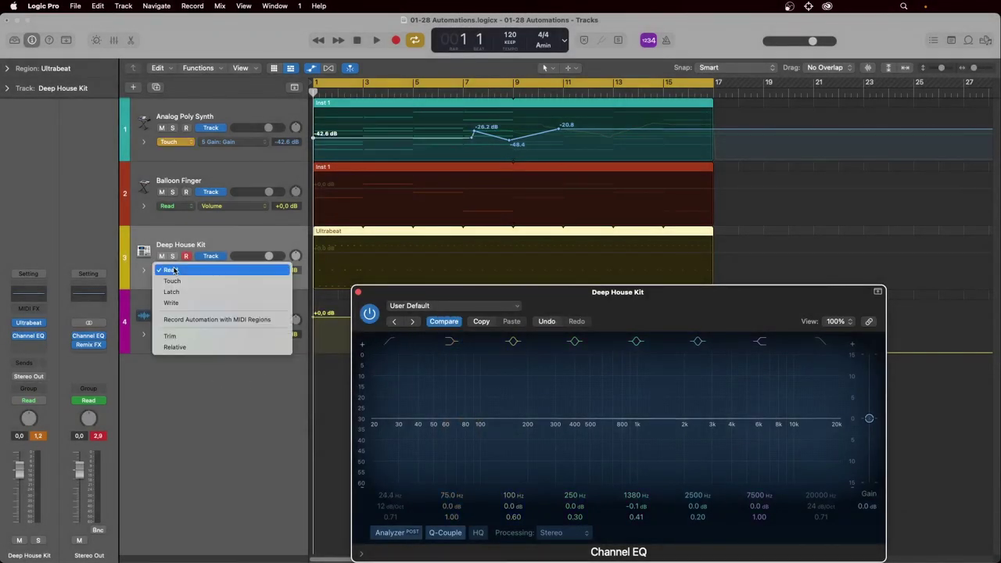
click(194, 306)
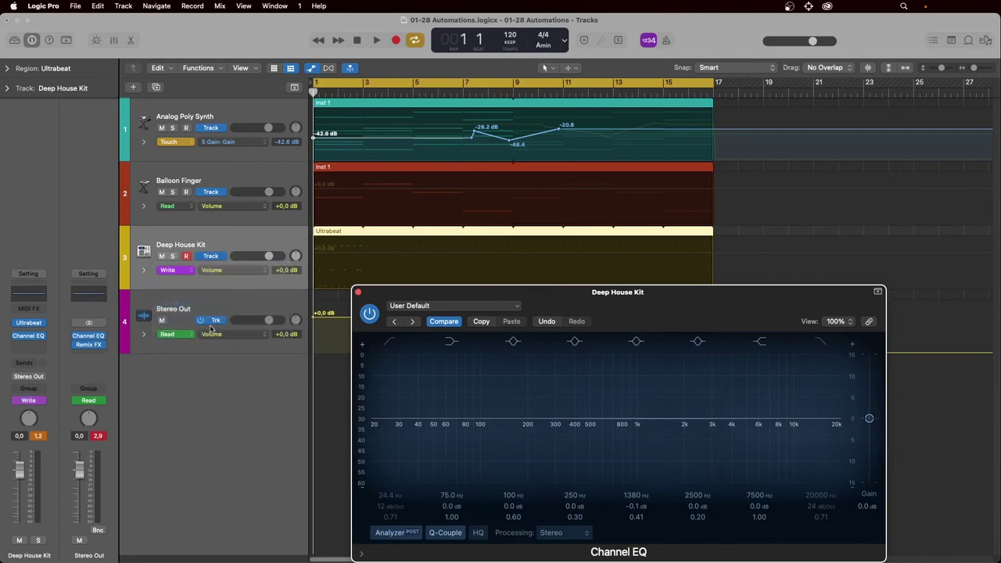
During playback, record Deep House Kit Channel EQ automation: enable the low-cut band, sweep its frequency up to about 1420 Hz, and switch it off.
key(space)
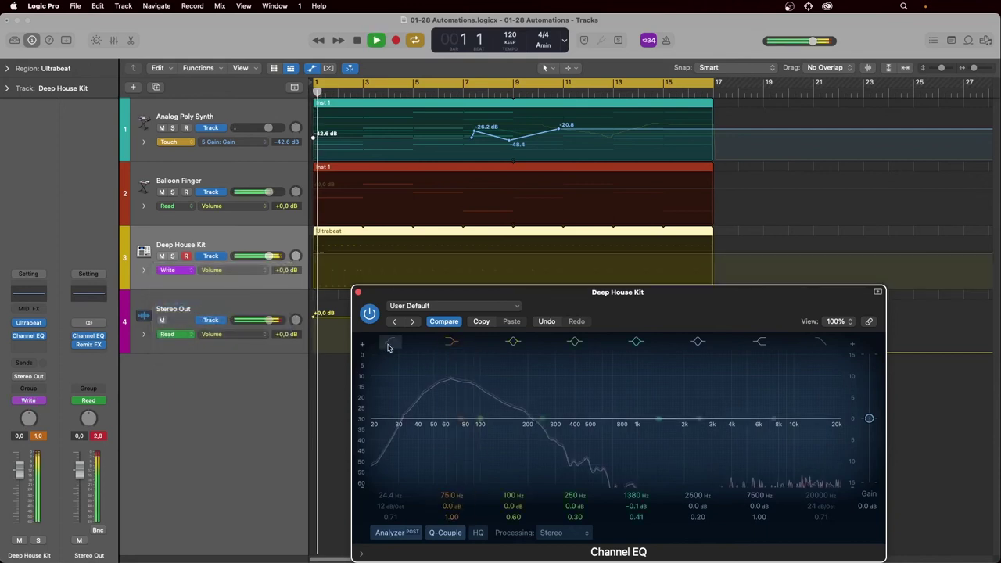
click(390, 342)
mouse_move(384, 431)
mouse_down()
mouse_move(661, 443)
mouse_move(382, 433)
mouse_move(634, 430)
mouse_up()
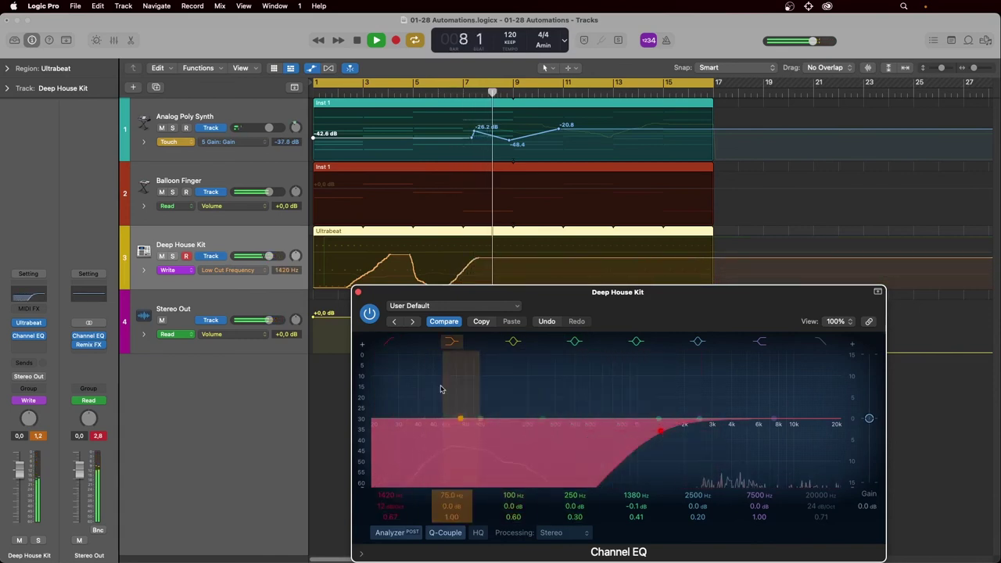
click(393, 345)
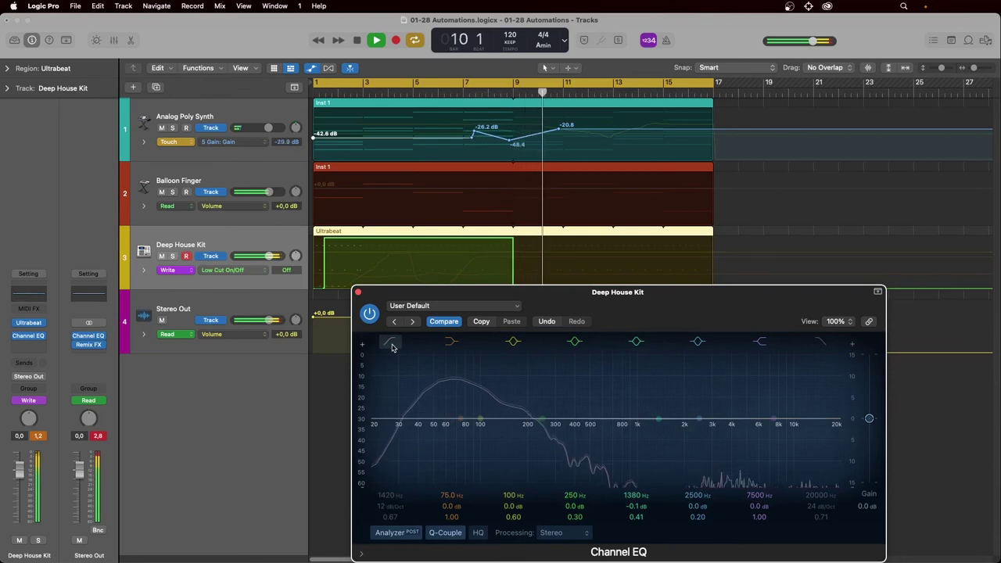
key(space)
Close the Channel EQ window and look through the Deep House Kit track's used automation parameters.
click(358, 292)
click(245, 269)
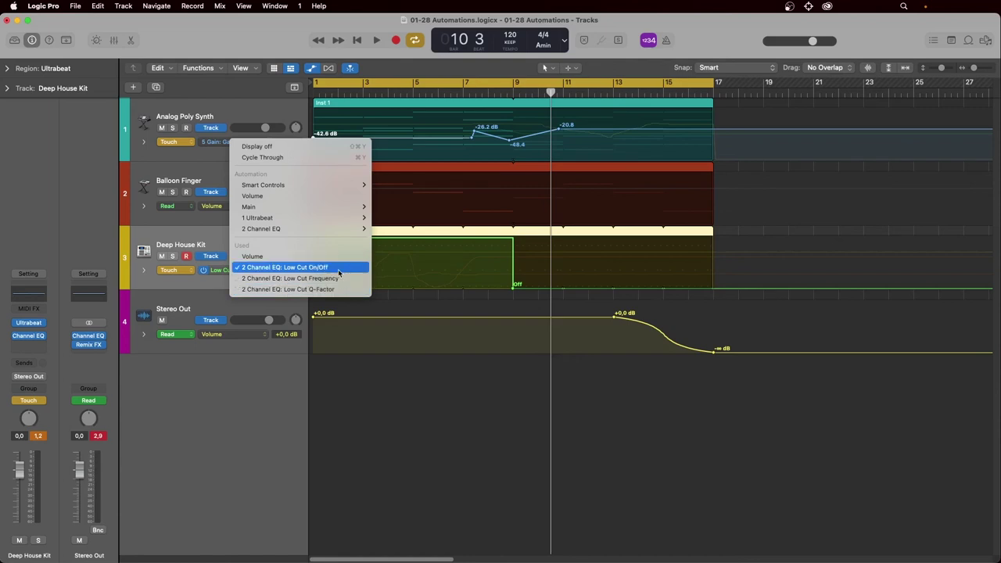
click(215, 284)
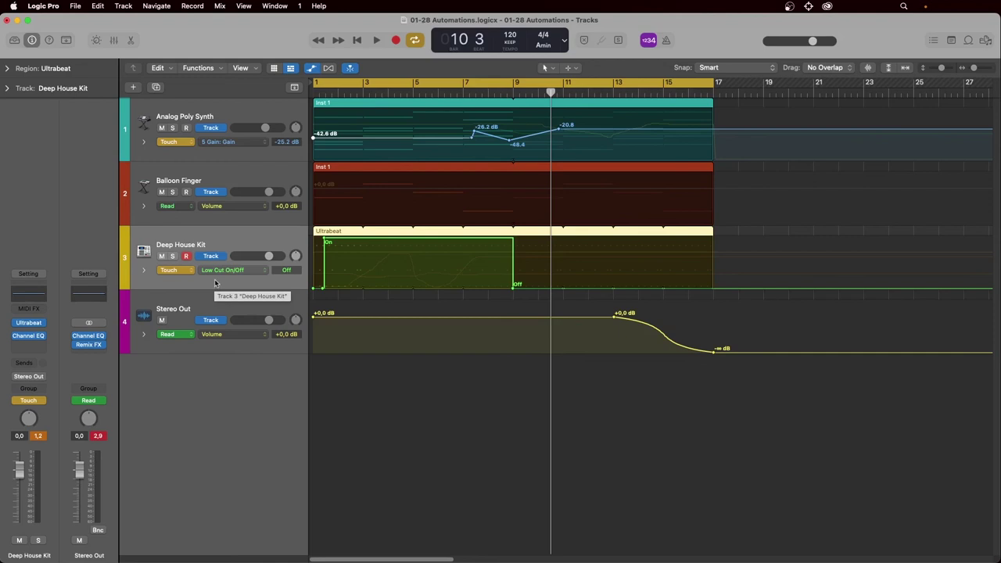
Select the Balloon Finger track and look through its Overdrive and Alchemy automation parameters, including Source and Effects groups.
click(250, 176)
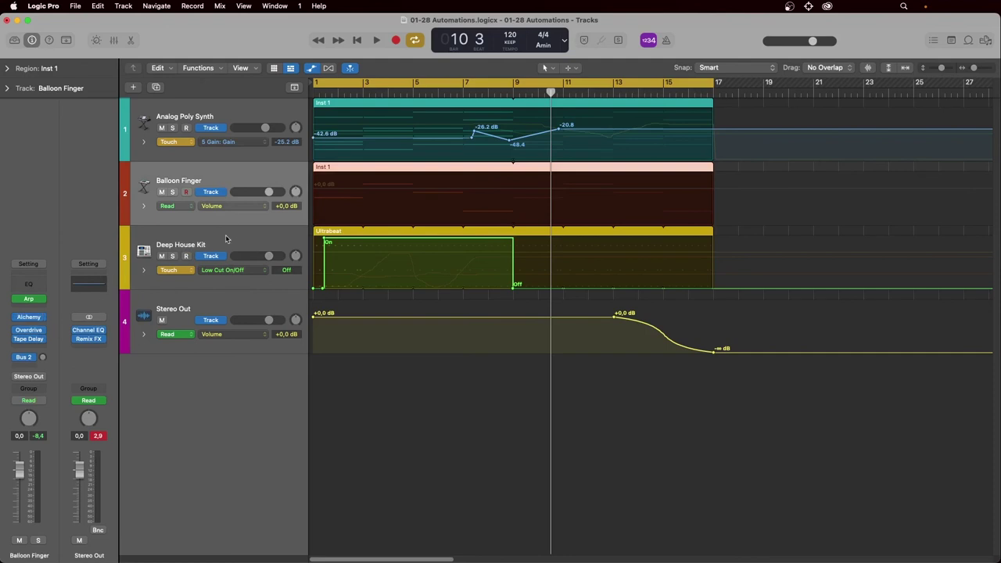
click(232, 208)
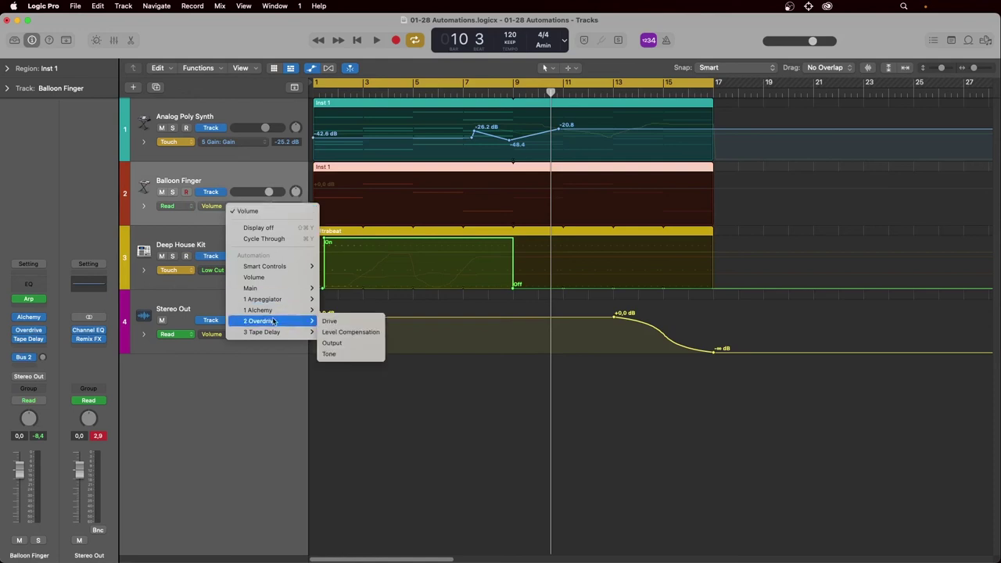
mouse_move(278, 311)
mouse_move(335, 315)
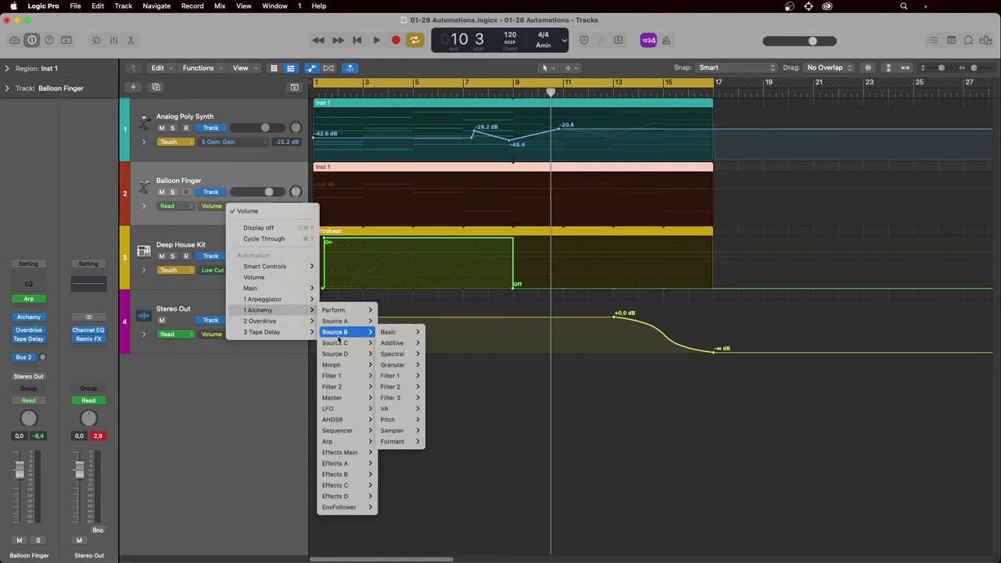
mouse_move(336, 353)
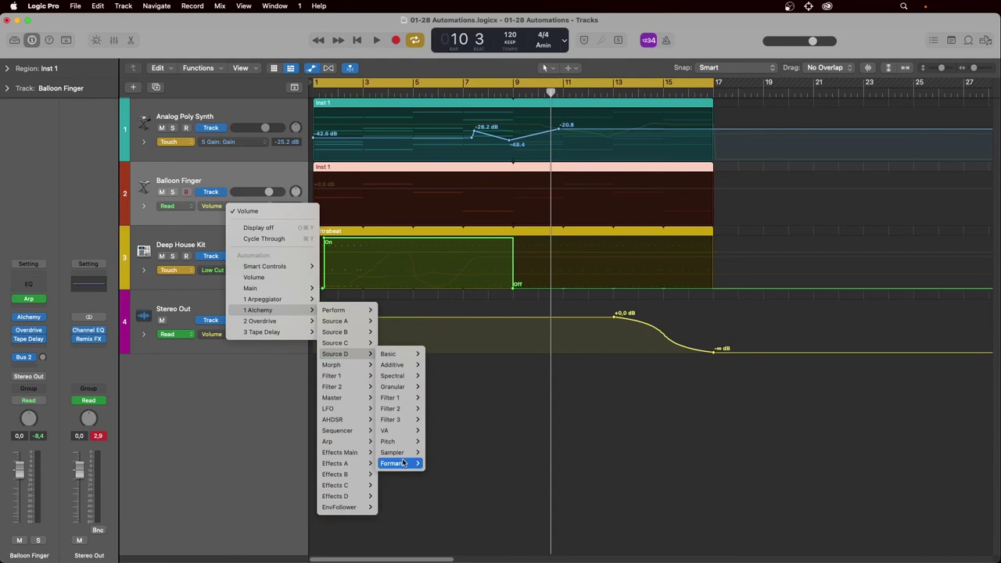
mouse_move(357, 488)
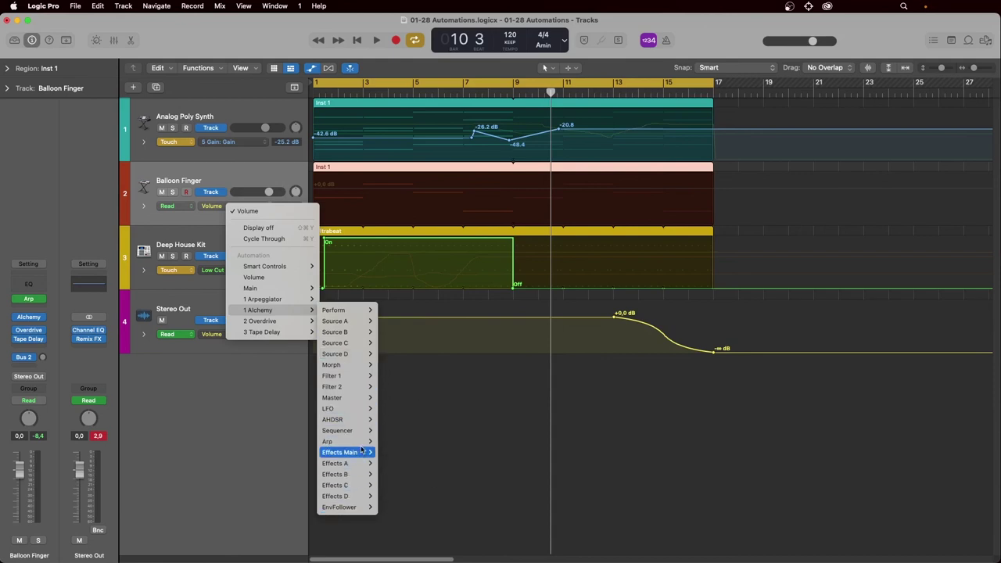
mouse_move(362, 452)
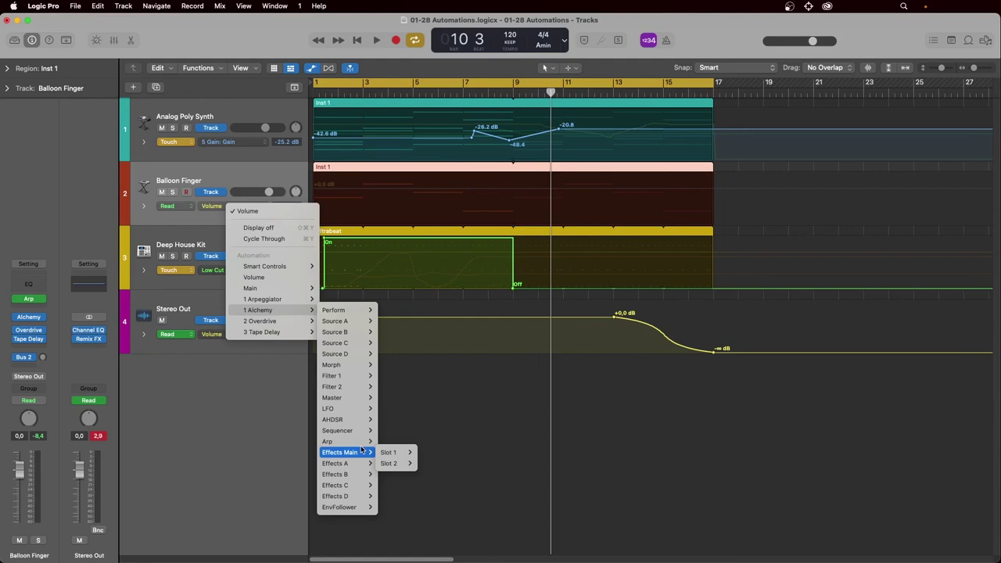
click(216, 413)
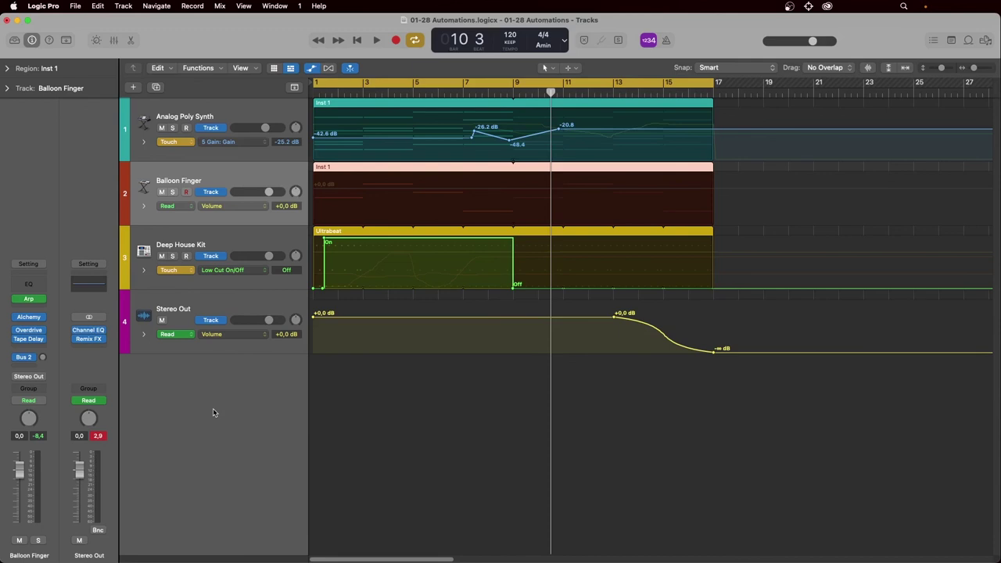
Enable Autoselect Automation Parameter in Read Mode.
click(221, 5)
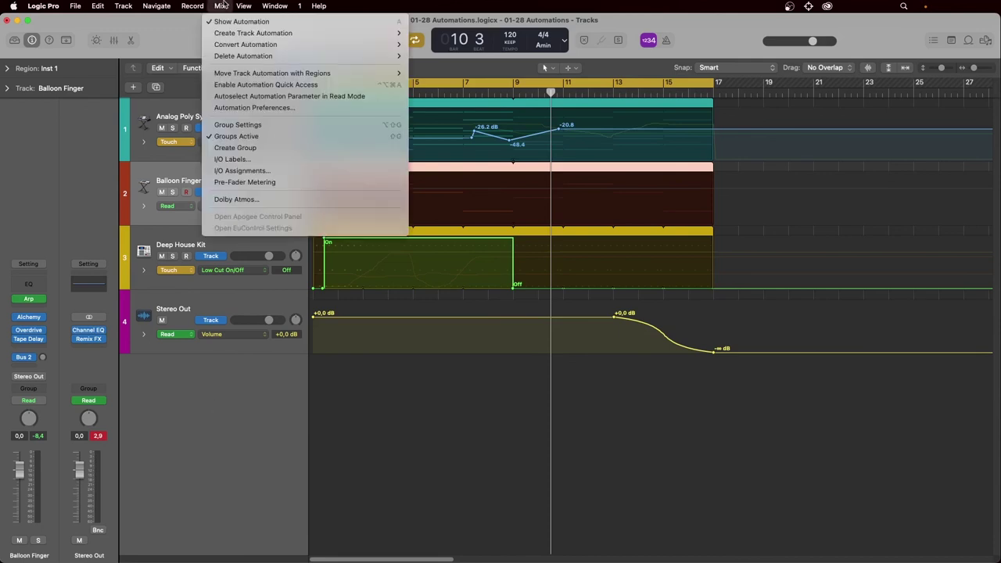
click(287, 99)
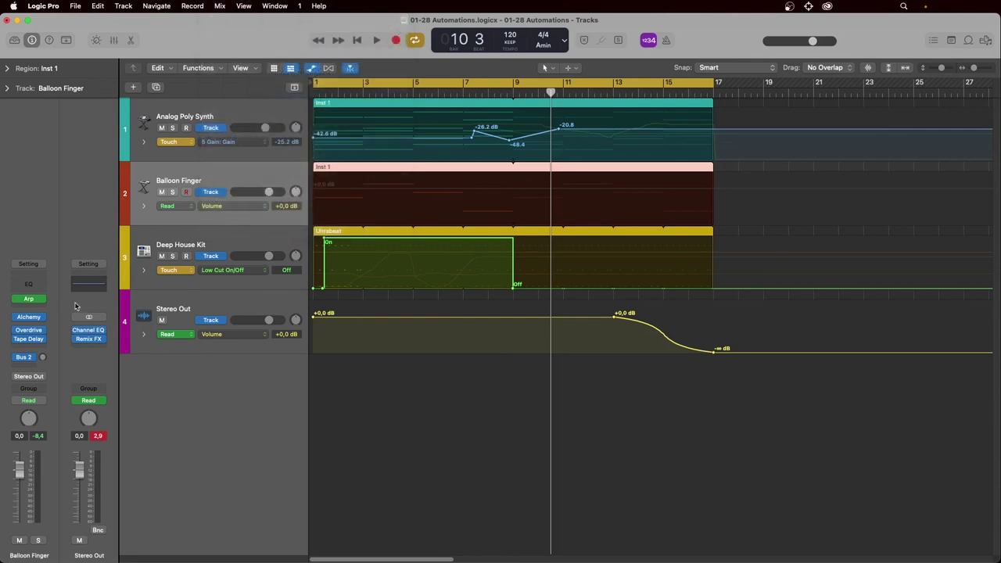
Open the Balloon Finger track's Alchemy, move its window clear of the track headers, and set Cutoff to about 30.4 %.
mouse_move(29, 335)
click(29, 319)
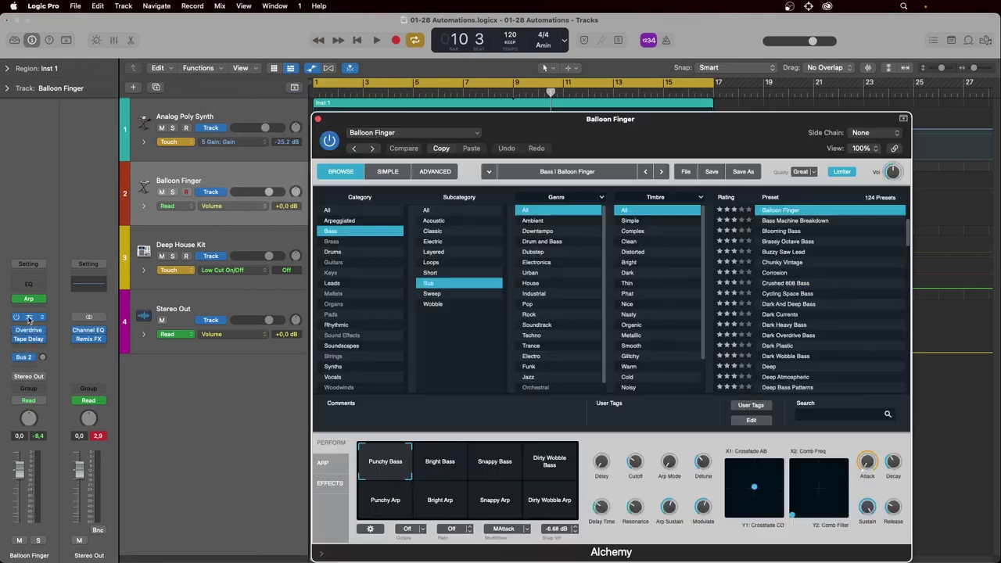
drag(630, 142, 703, 125)
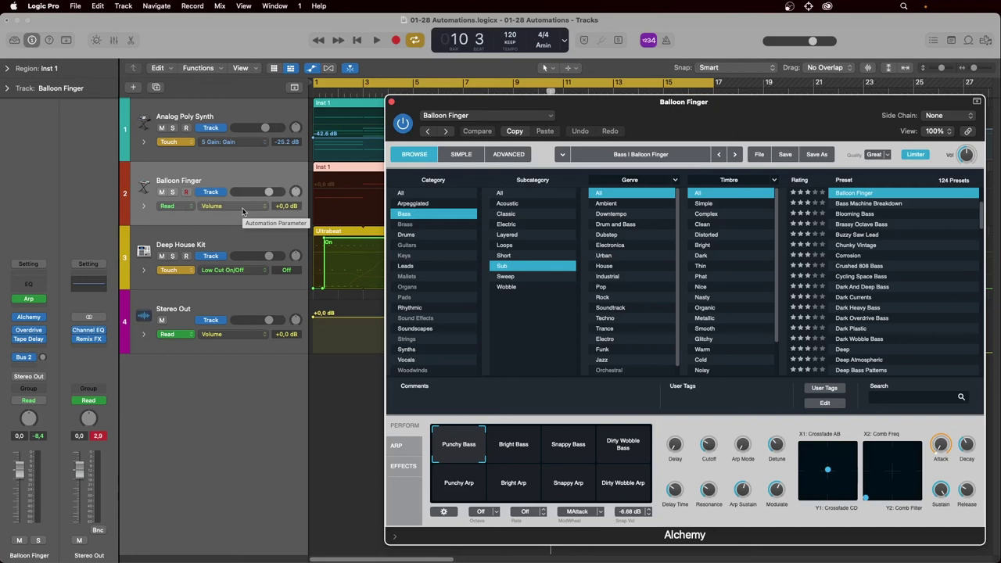
mouse_move(705, 452)
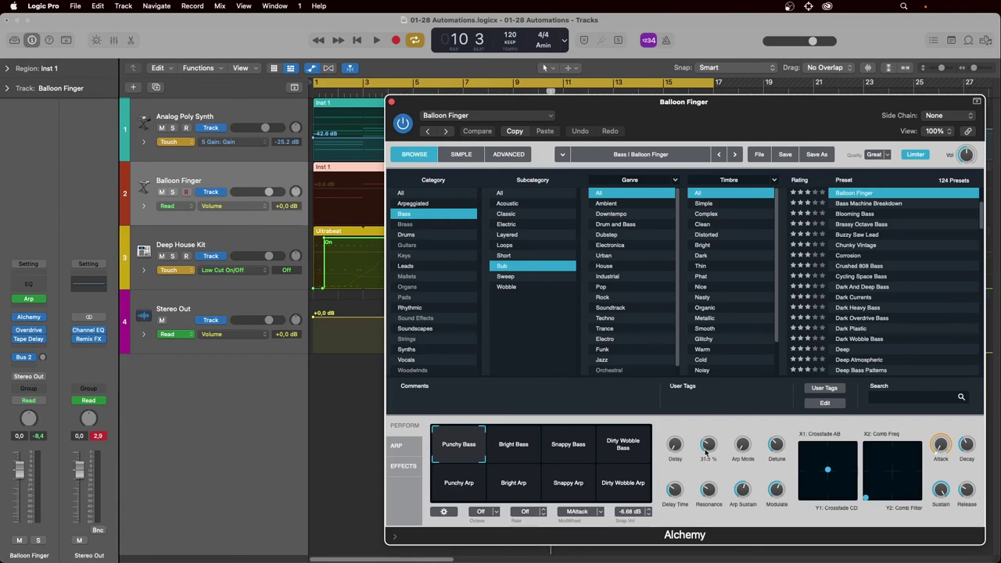
drag(706, 445, 706, 449)
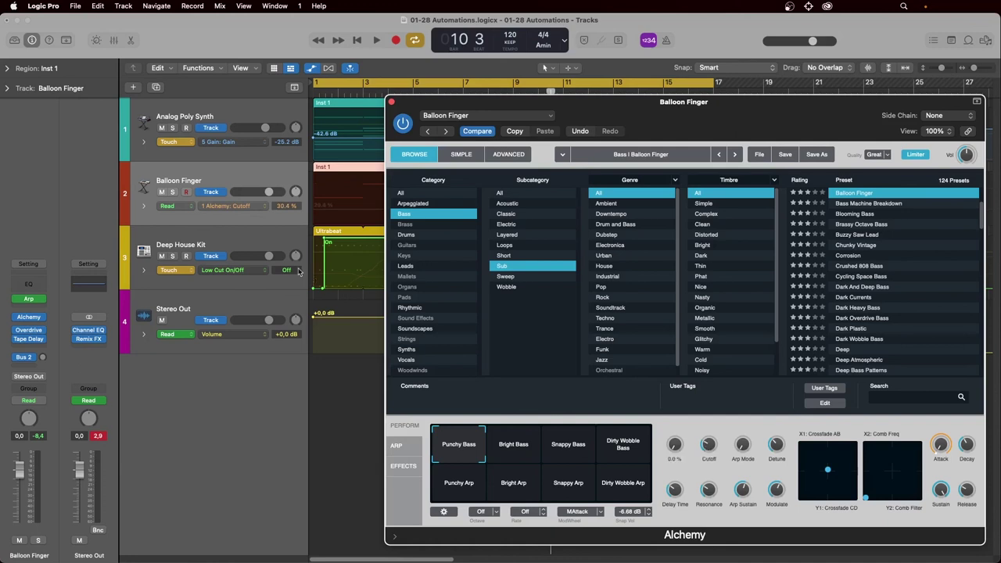
Choose Delay from Alchemy's Perform group as the Balloon Finger track's automation parameter and close the Alchemy window.
click(241, 208)
mouse_move(291, 309)
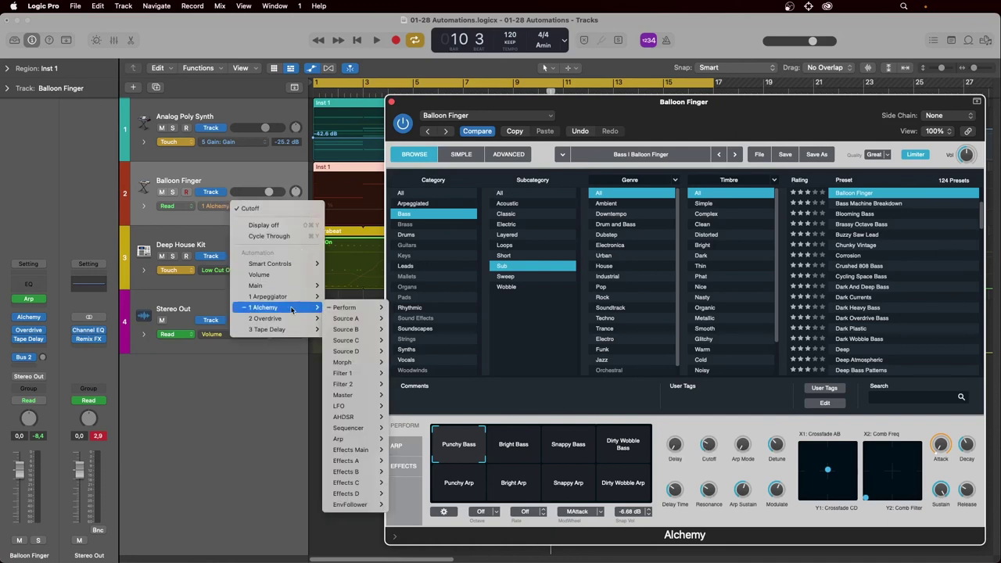
mouse_move(343, 311)
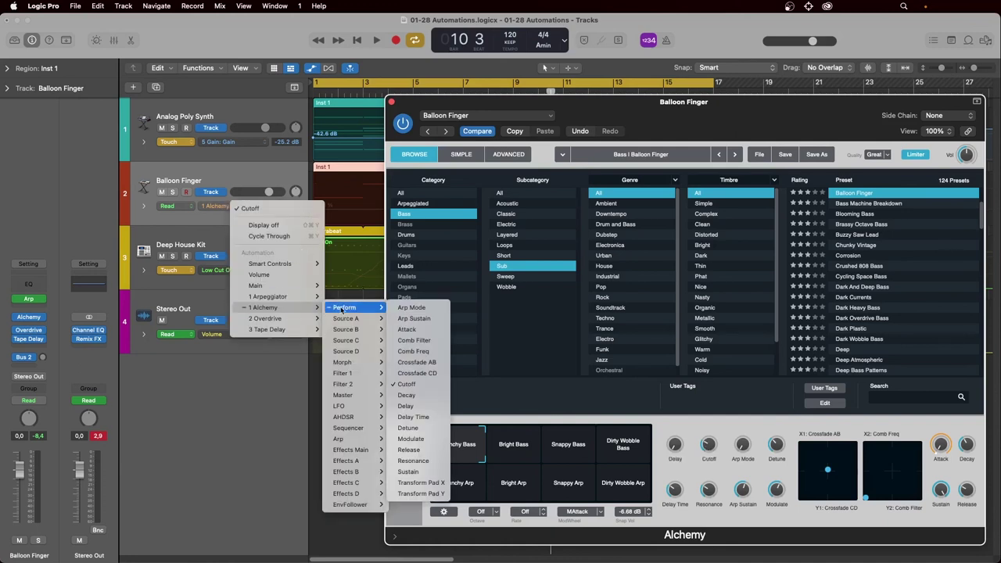
click(405, 405)
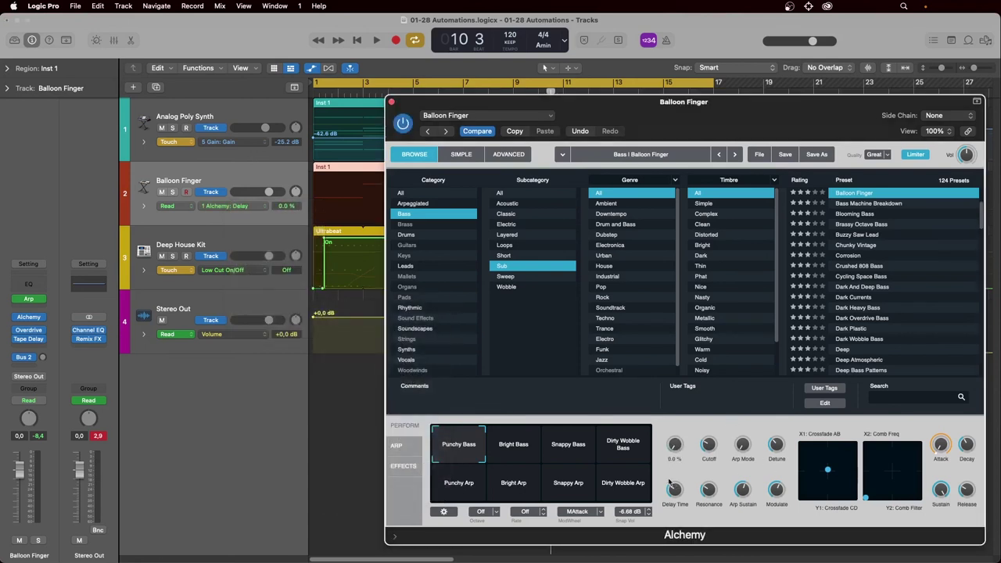
click(240, 210)
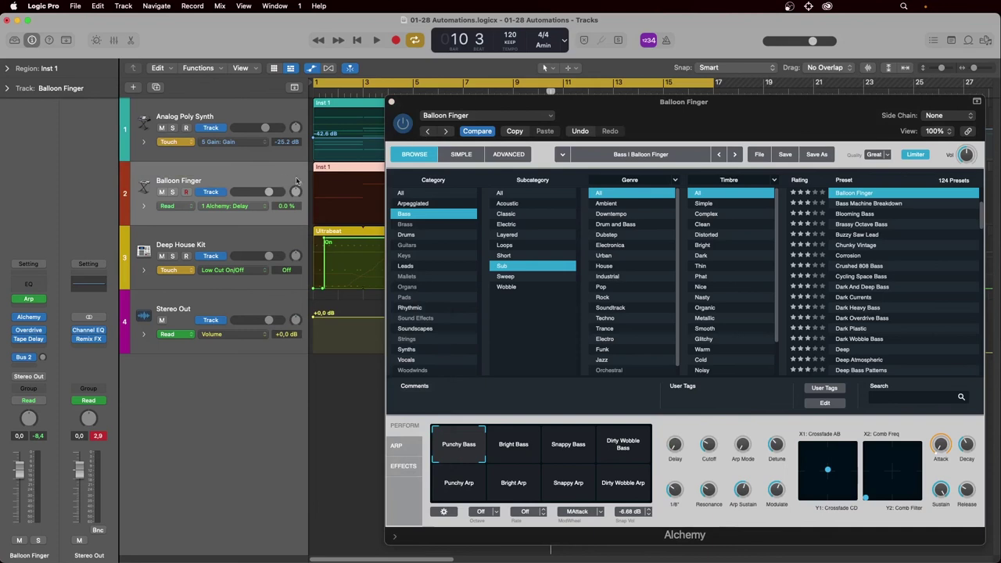
click(391, 101)
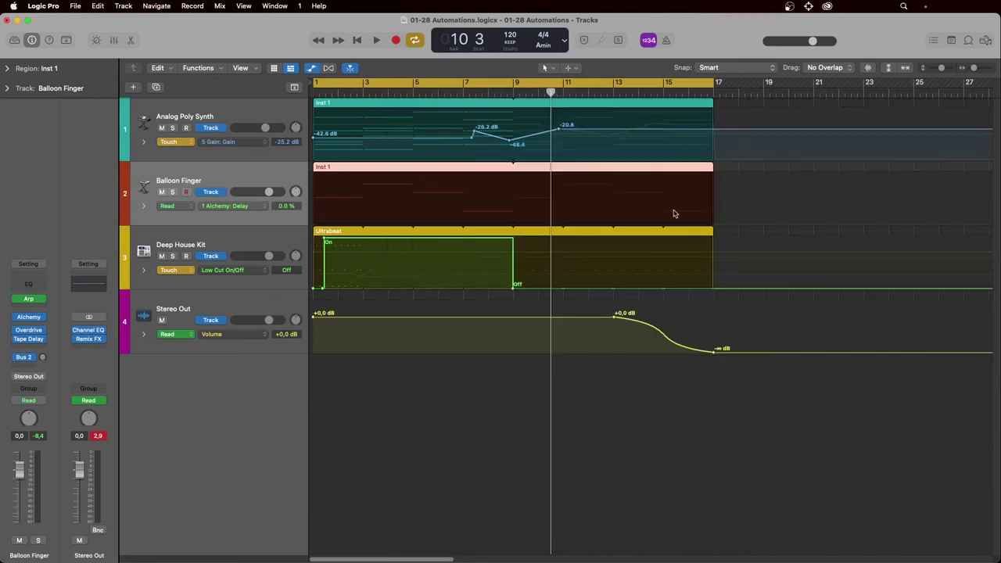